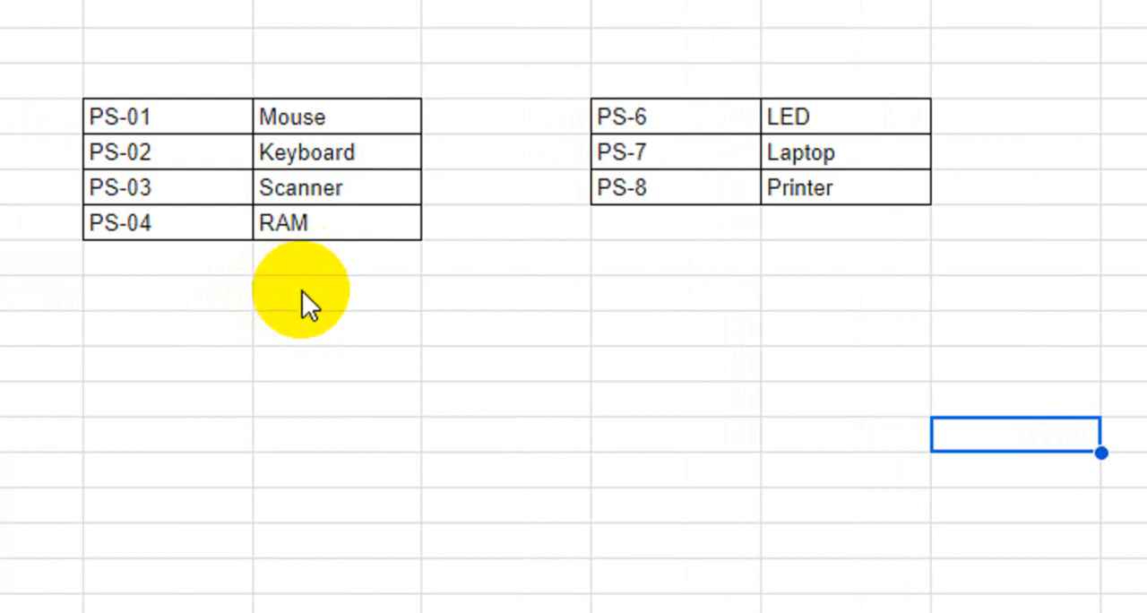
left_click(356, 295)
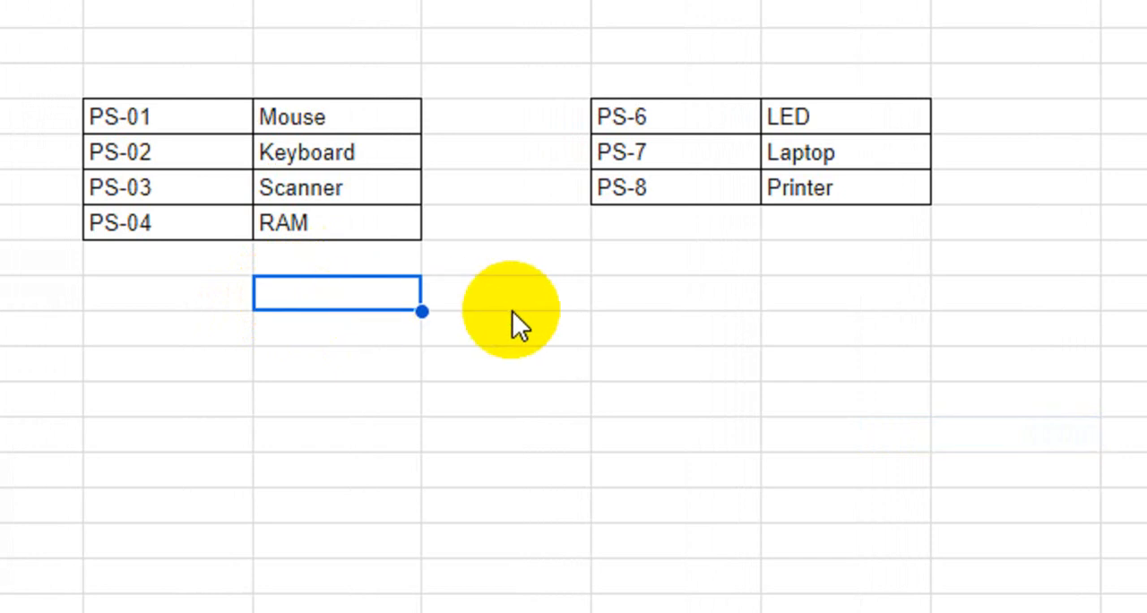
left_click(476, 300)
left_click(624, 303)
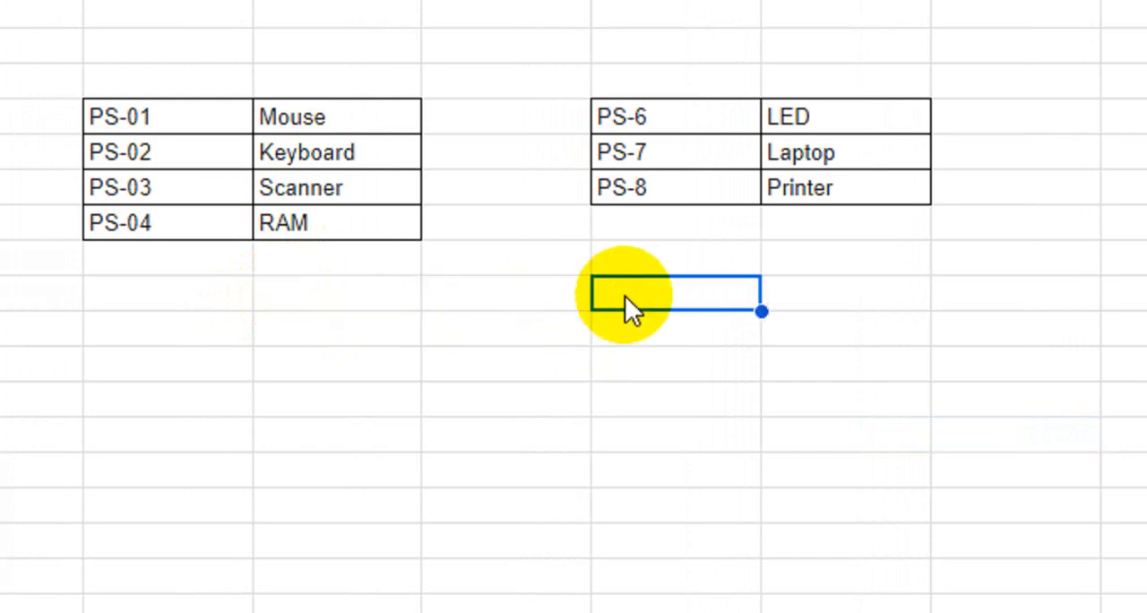
left_click_drag(194, 122, 371, 229)
left_click_drag(714, 151, 896, 225)
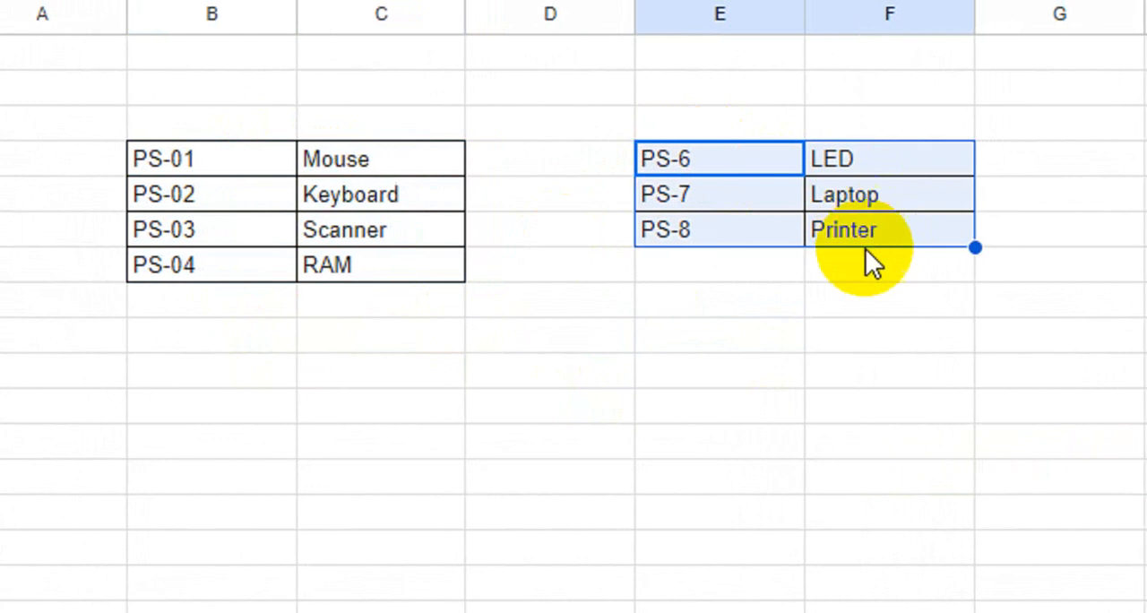
- Enter the formula =VSTACK(B4:C7,E4:F6) in cell E9 to stack the two item tables vertically
left_click(674, 340)
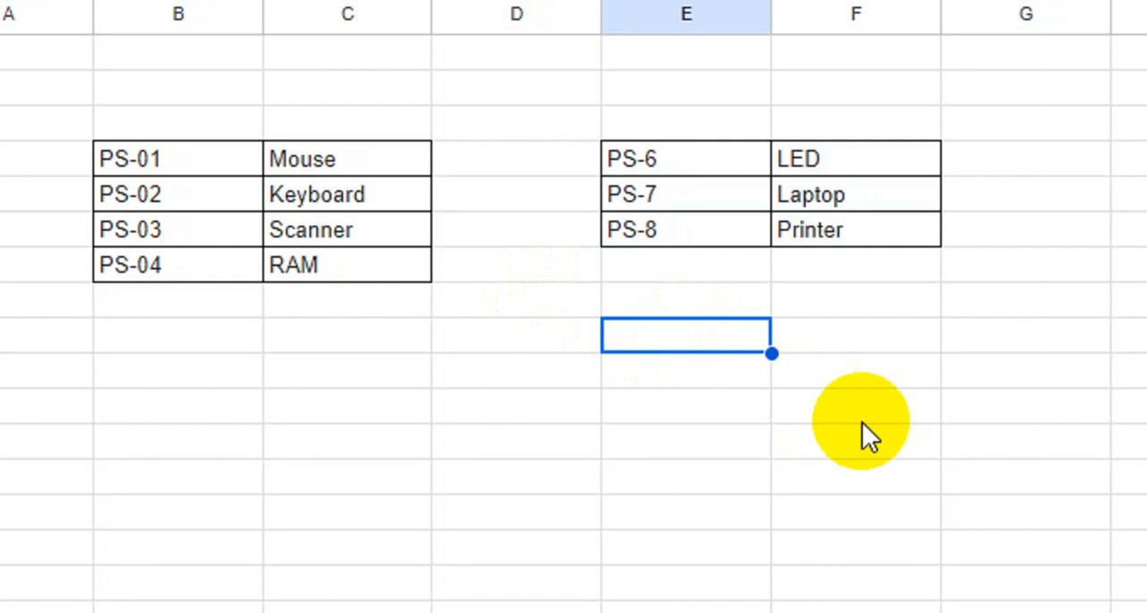
type("=")
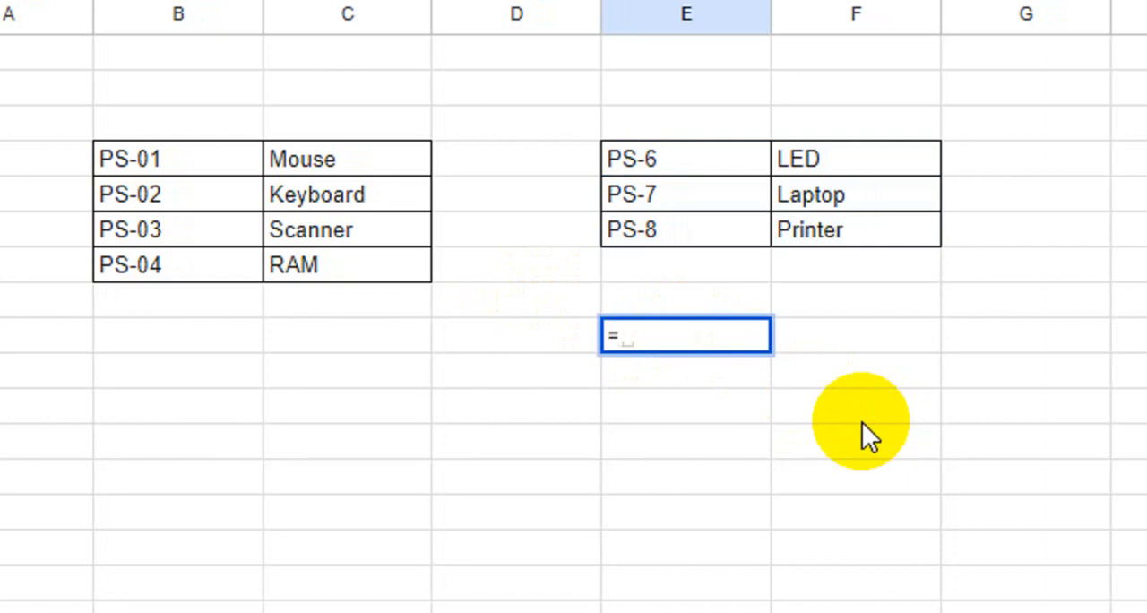
type("vs")
key("Tab")
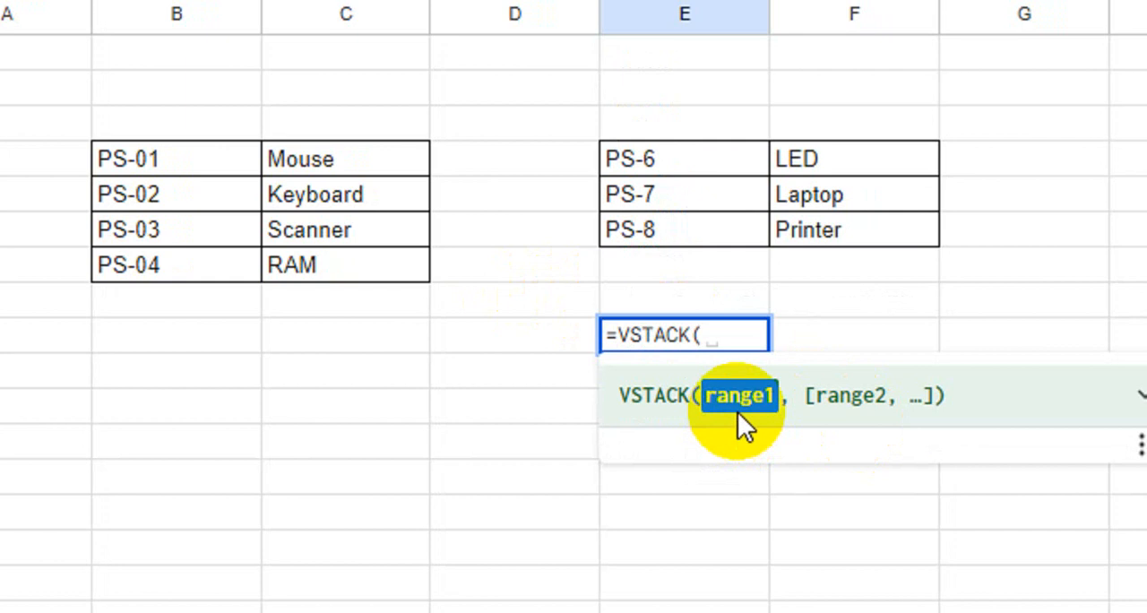
left_click_drag(245, 171, 389, 260)
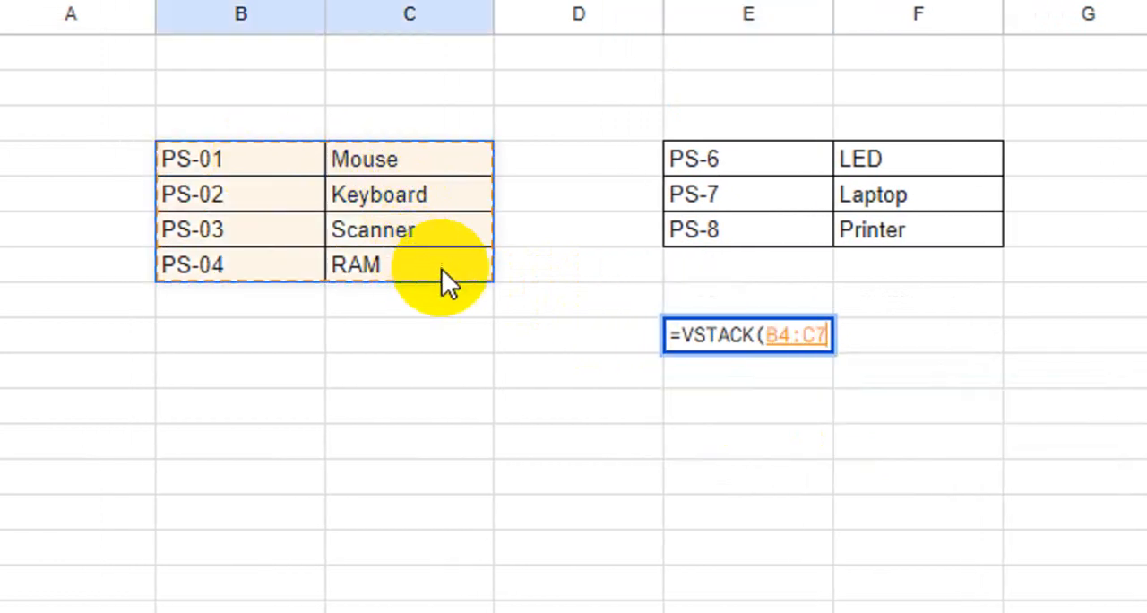
type(",")
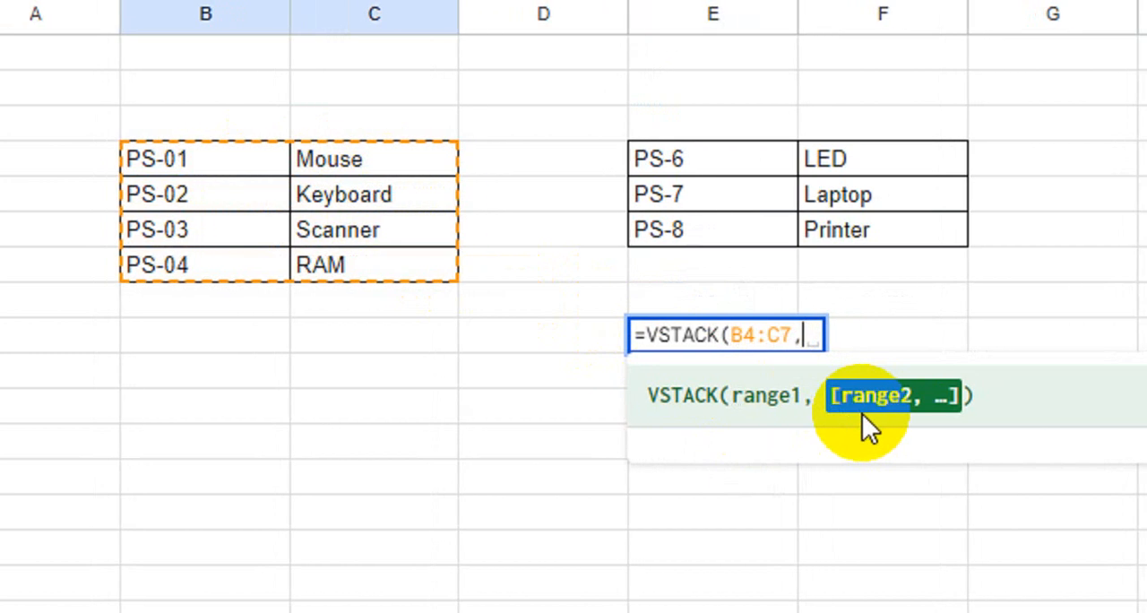
left_click_drag(696, 158, 880, 235)
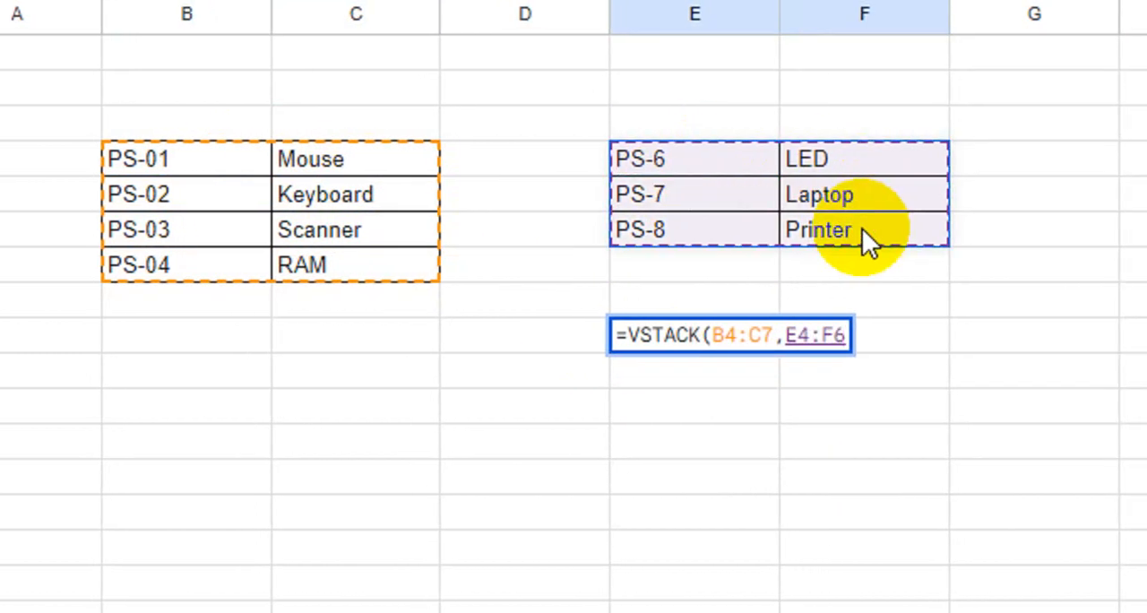
type(")")
key("Return")
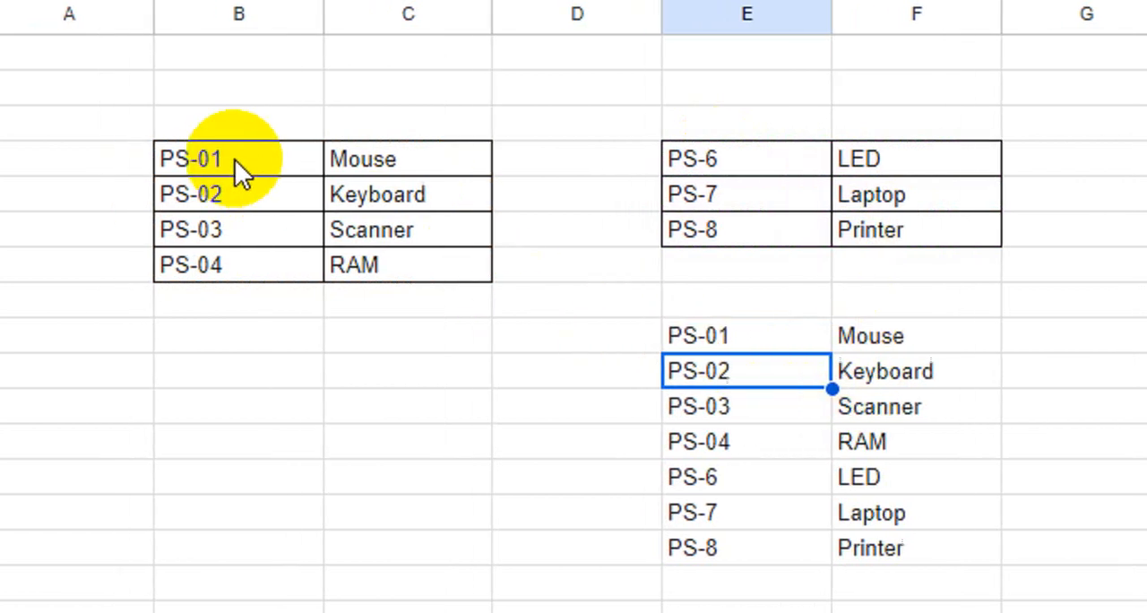
- Compare the stacked list with its two source tables, and look over the Jan and Data sheets
left_click(219, 169)
left_click_drag(302, 175, 498, 275)
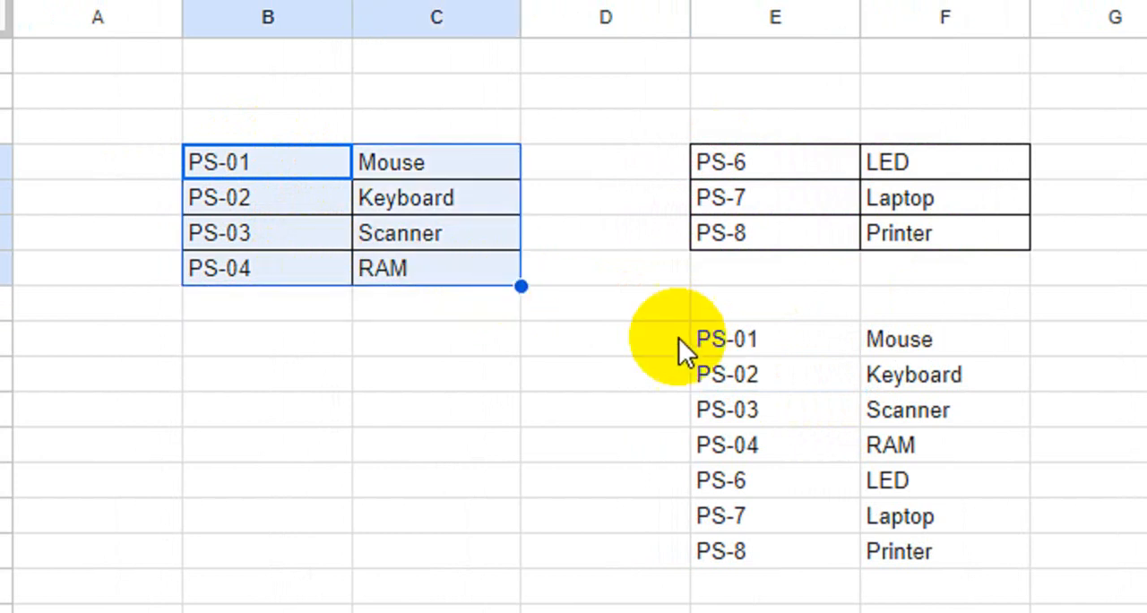
left_click_drag(763, 337, 862, 447)
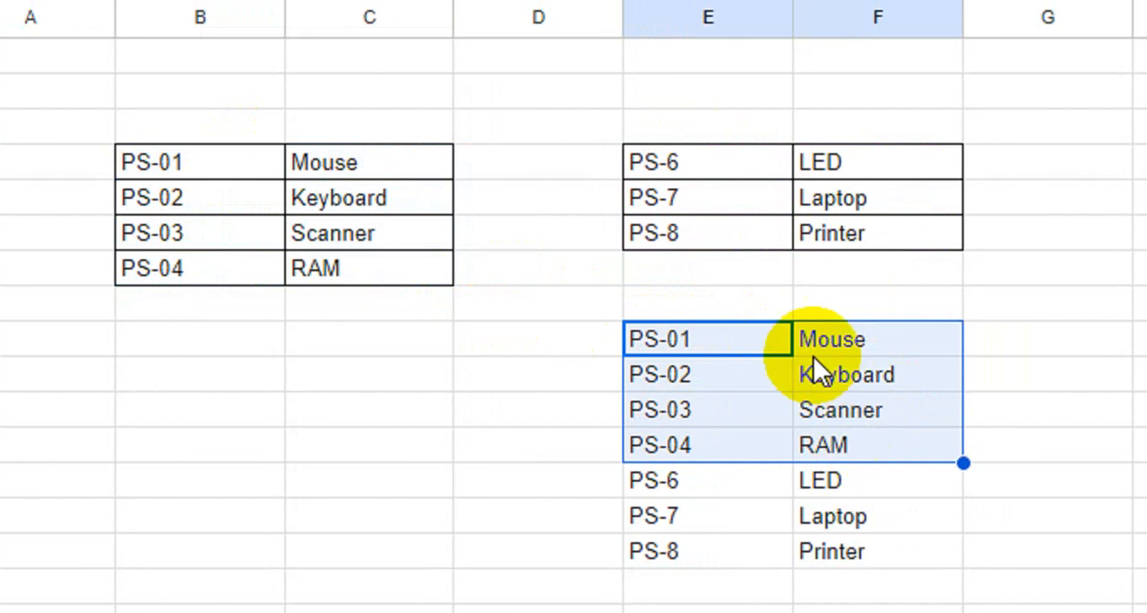
left_click_drag(678, 488, 860, 515)
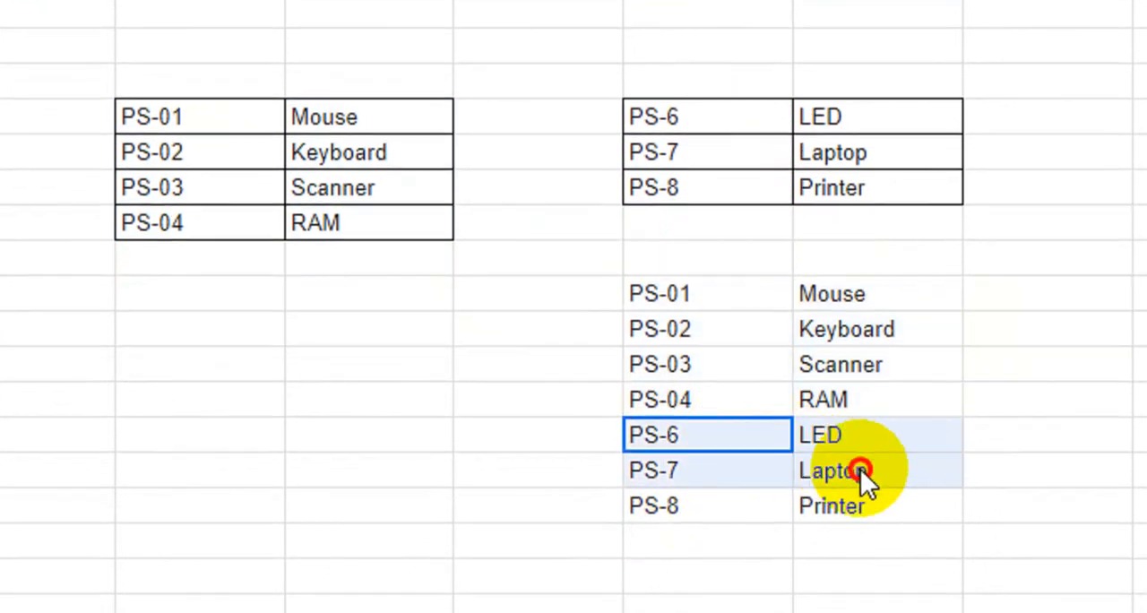
left_click_drag(860, 468, 862, 502)
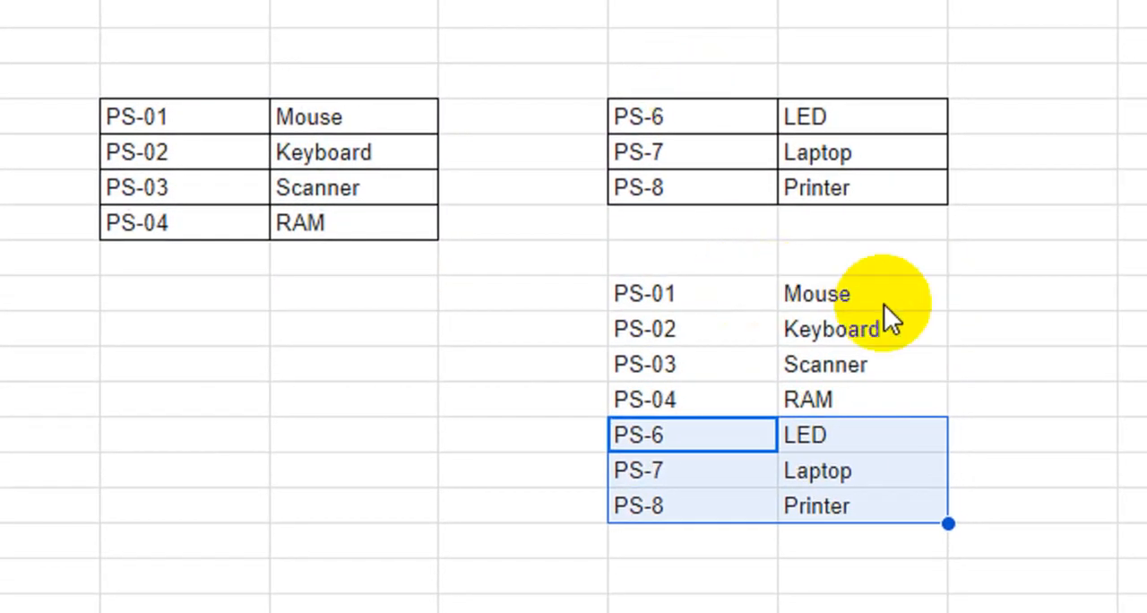
left_click(973, 299)
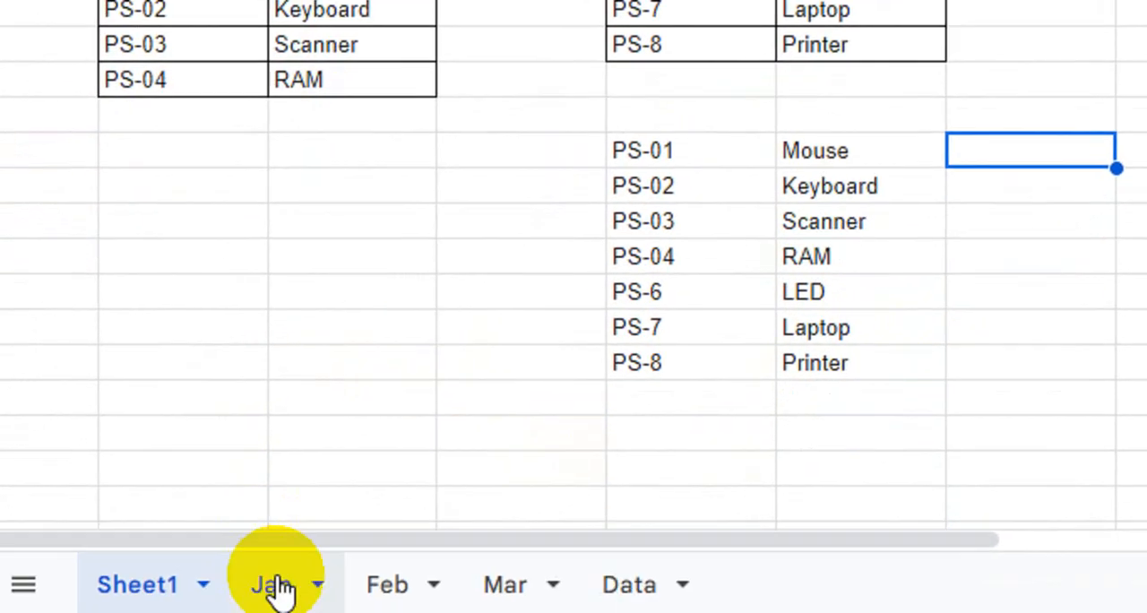
left_click(288, 584)
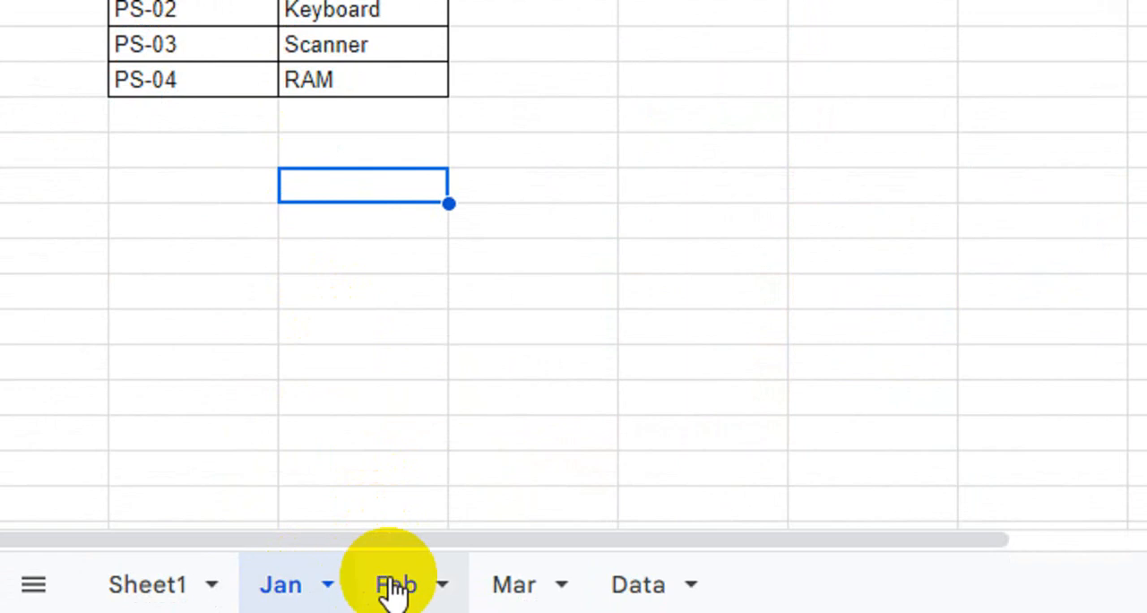
left_click(636, 593)
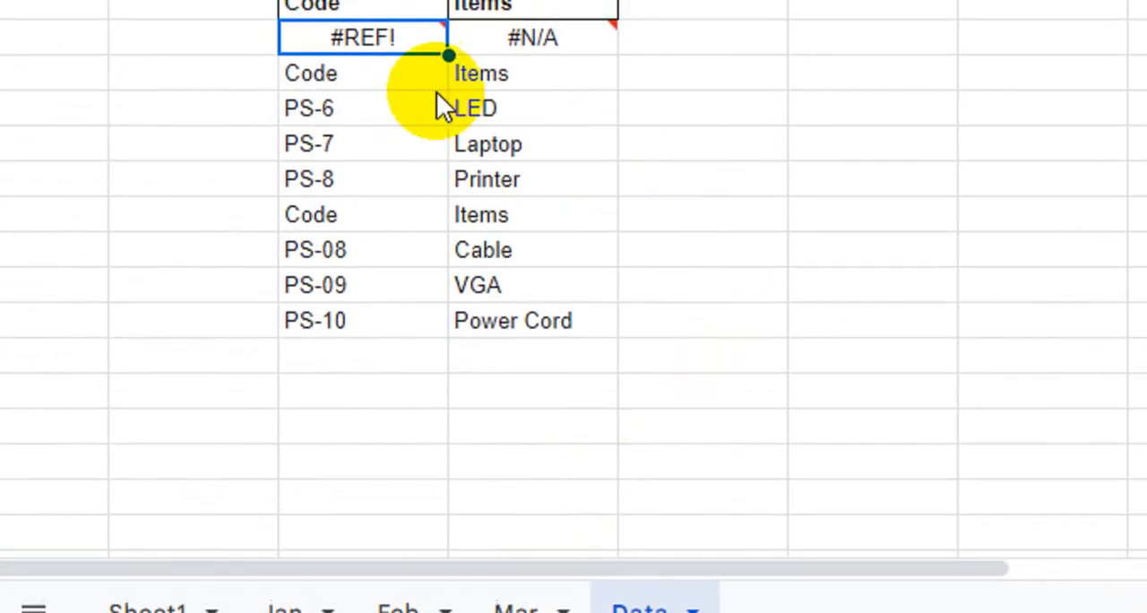
- Create a named range called table1 for cells B4:C7 on the Jan sheet, leaving out the headers
left_click(289, 585)
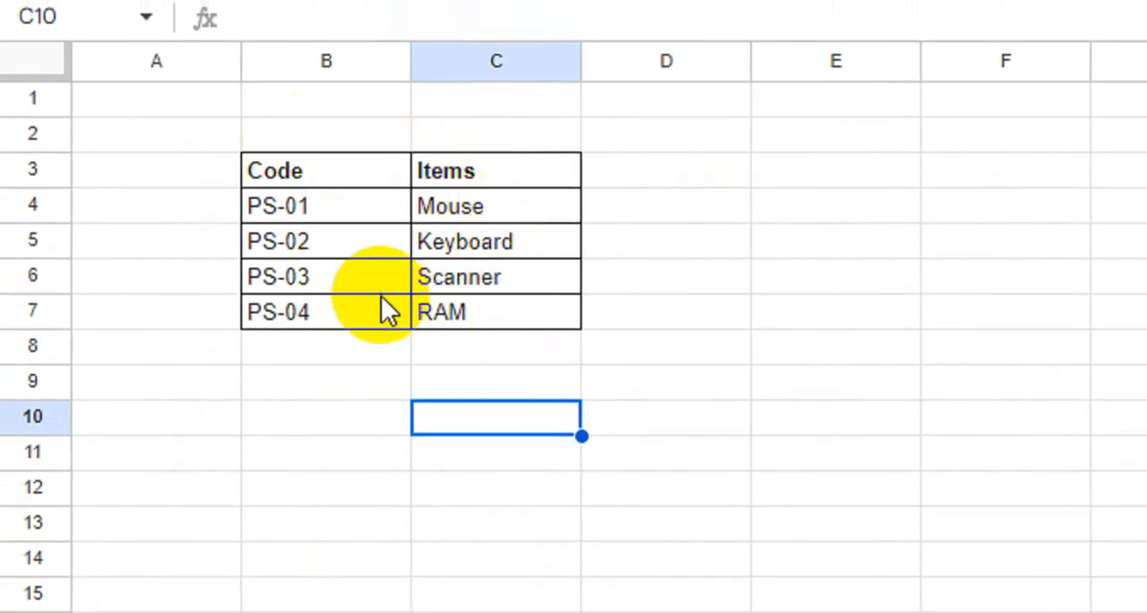
left_click_drag(302, 211, 488, 304)
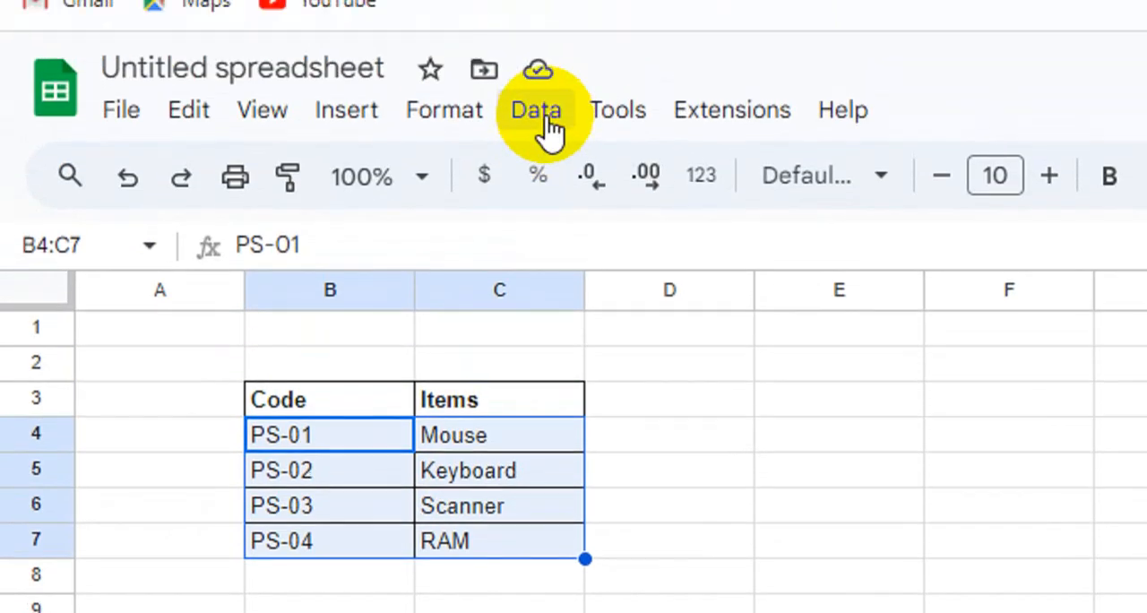
left_click(549, 130)
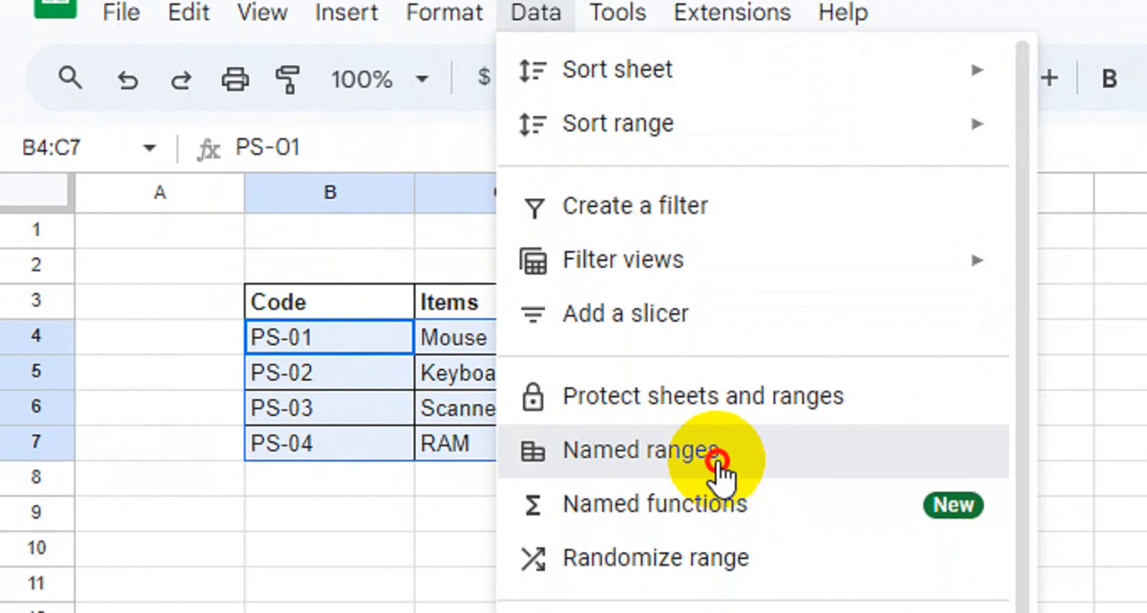
left_click(719, 462)
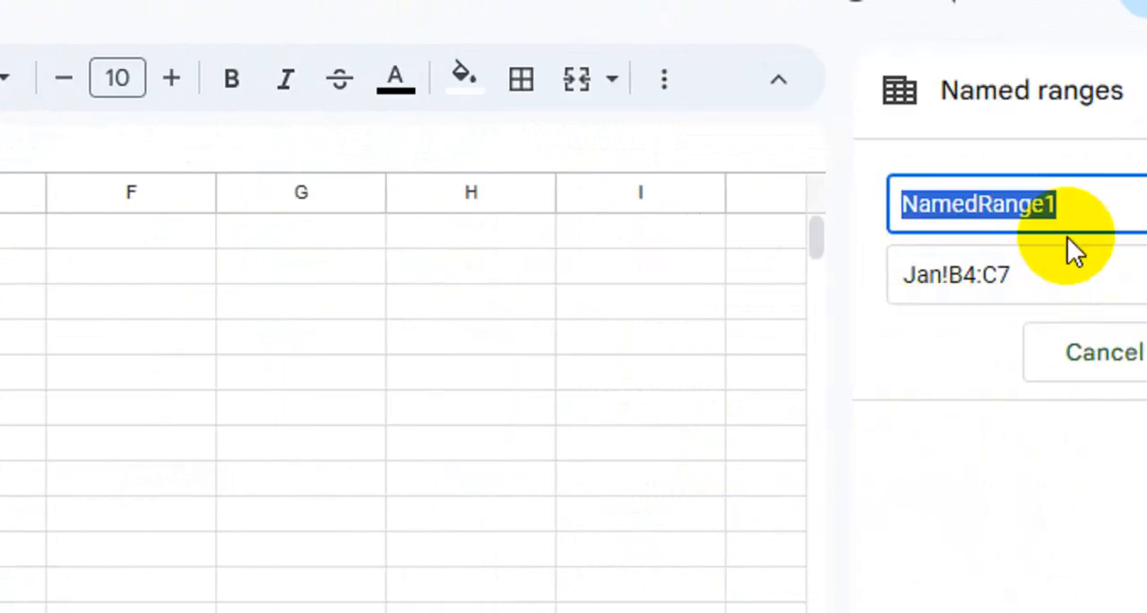
type("table")
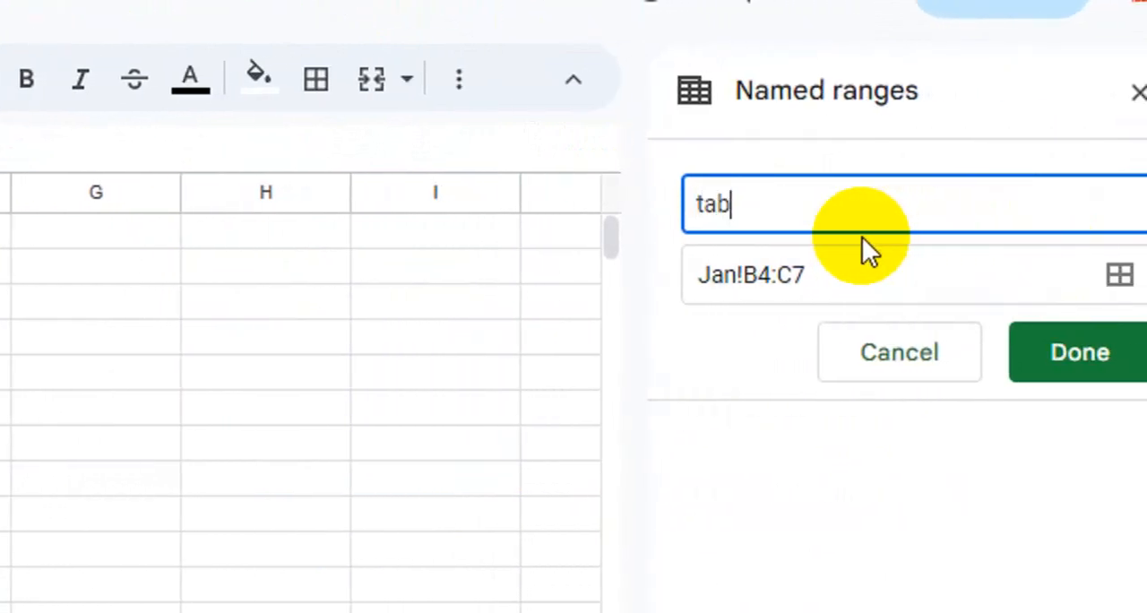
type("1")
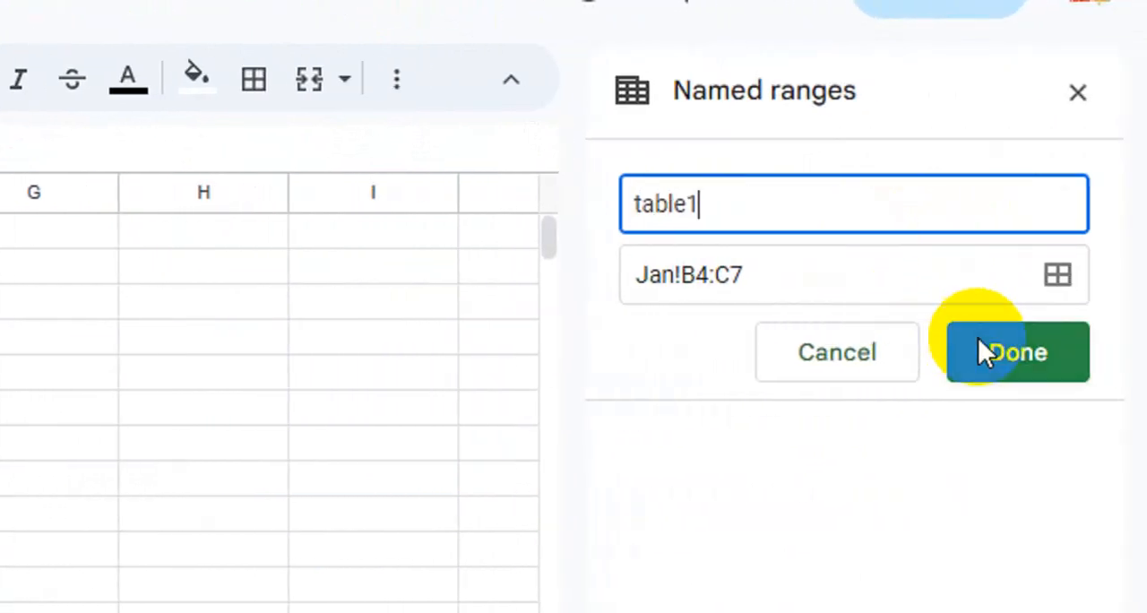
left_click(981, 345)
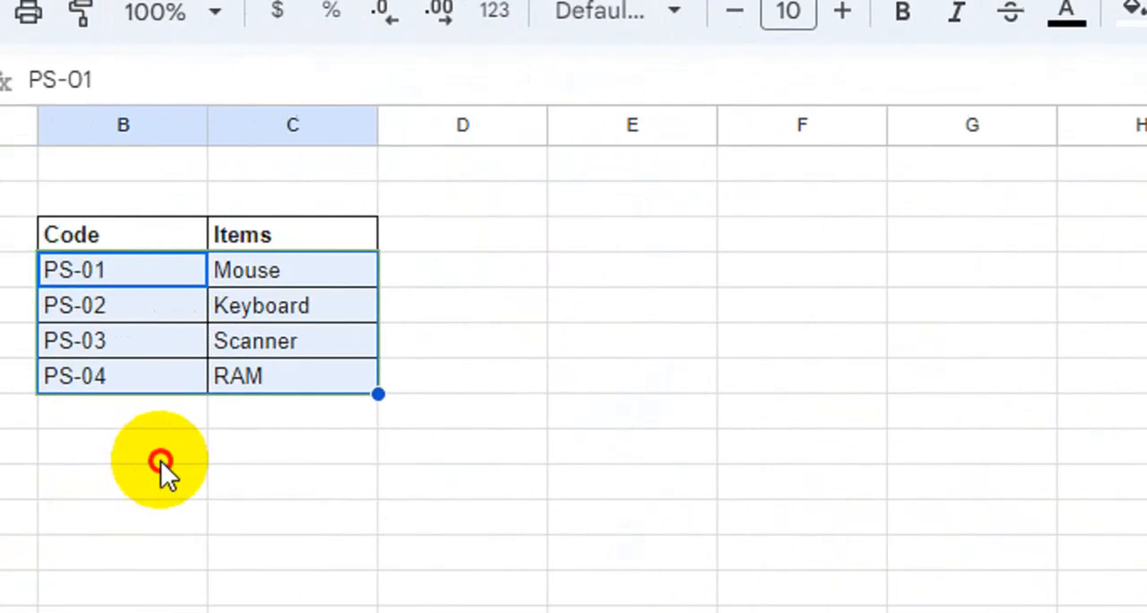
left_click(161, 461)
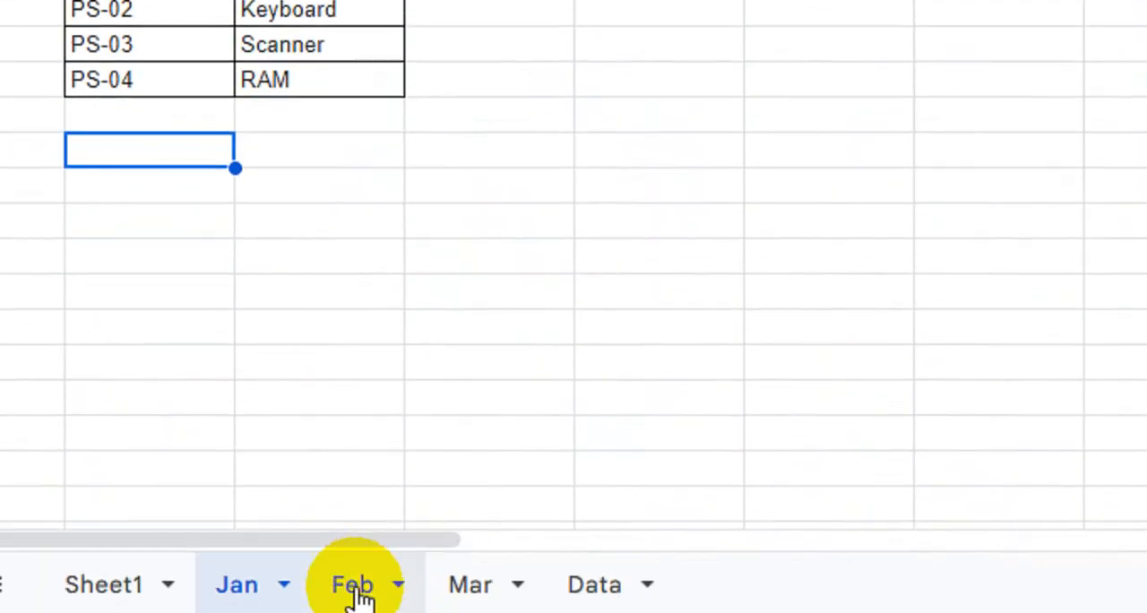
- Create a named range called table2 for cells B4:C6 on the Feb sheet
left_click(356, 589)
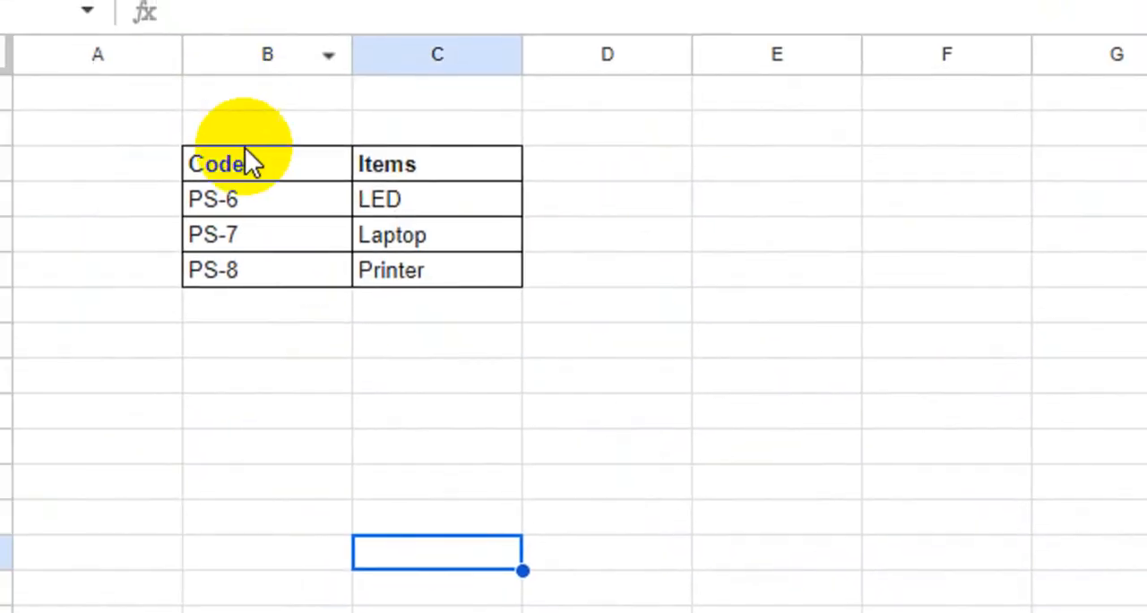
left_click_drag(241, 210, 446, 256)
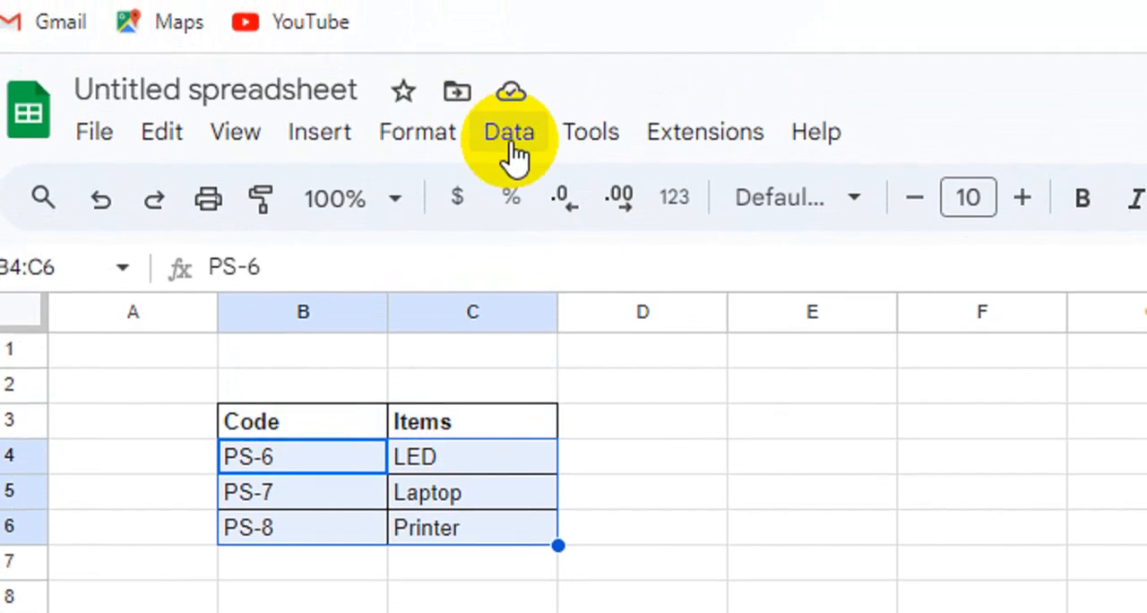
left_click(509, 138)
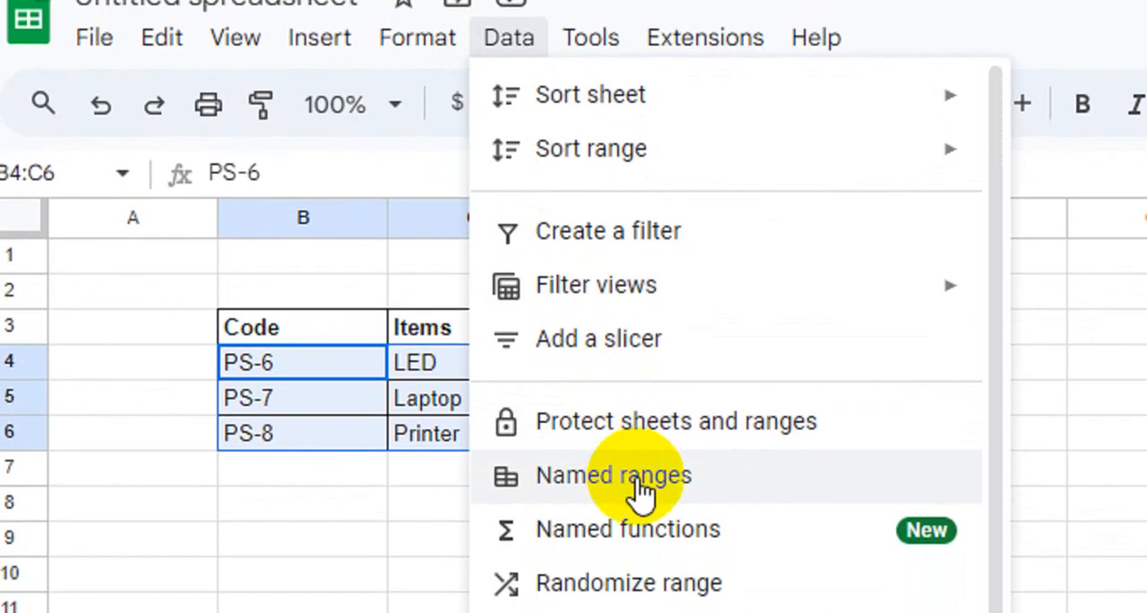
left_click(638, 576)
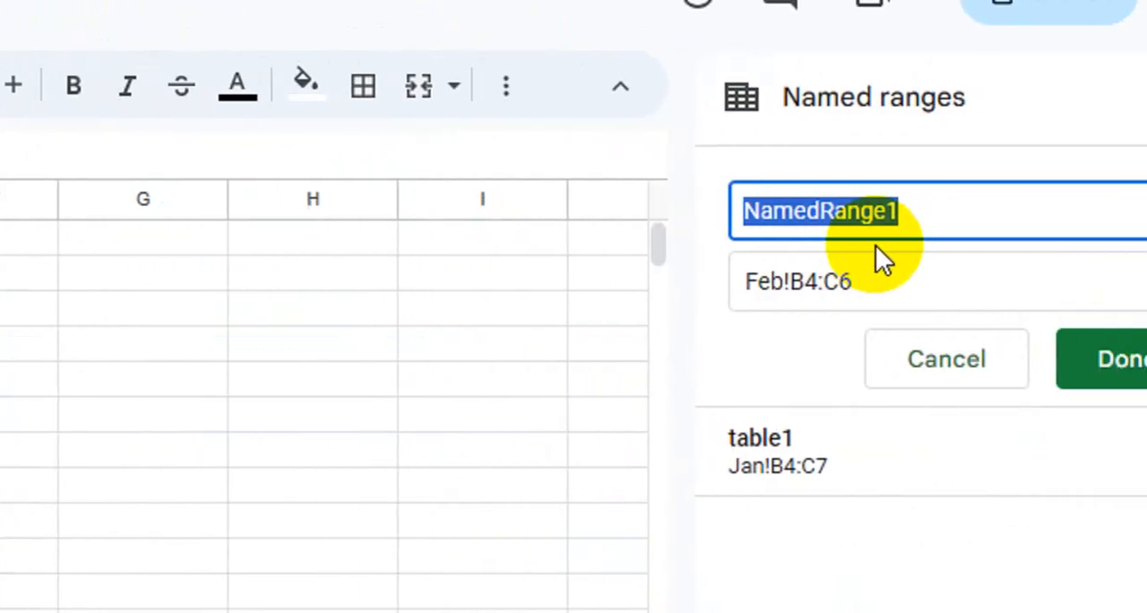
type("table2")
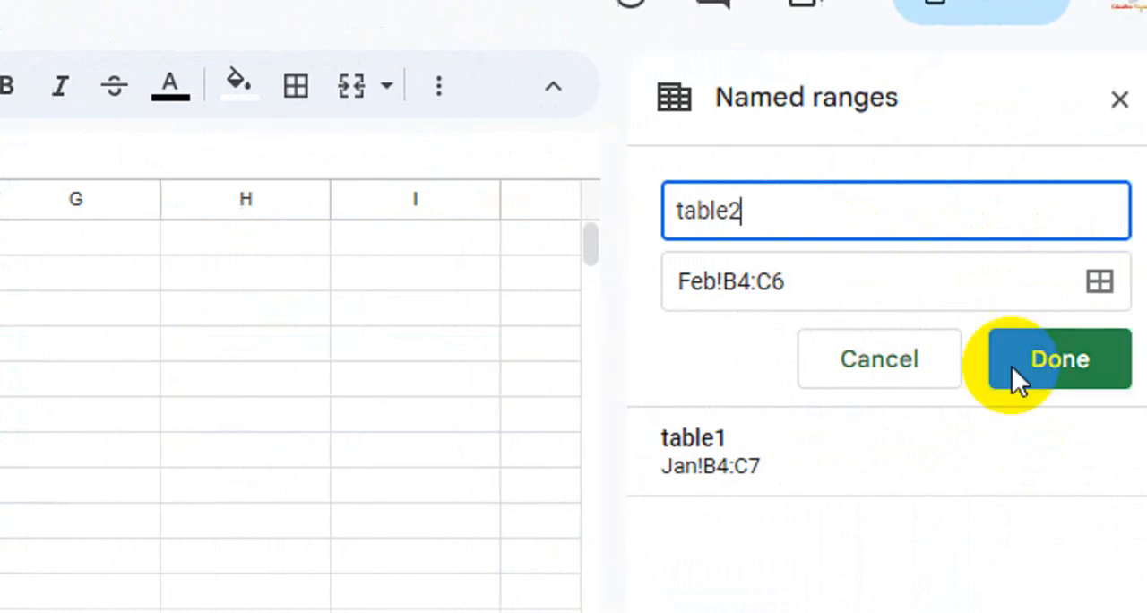
left_click(1012, 366)
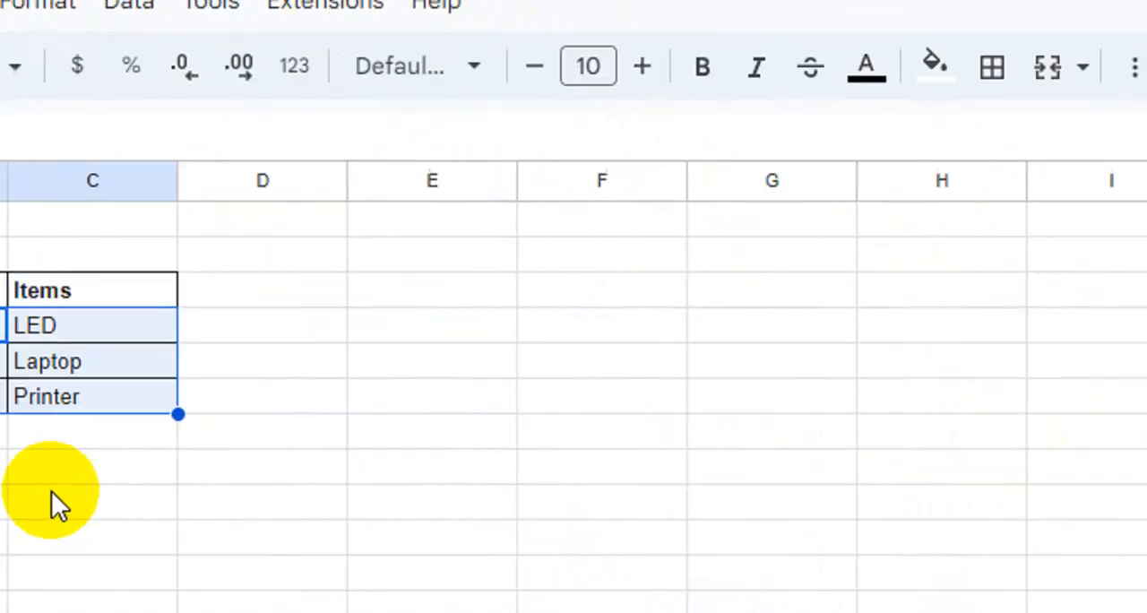
left_click(199, 475)
- Create a named range called table3 for cells B4:C6 on the Mar sheet
left_click(454, 587)
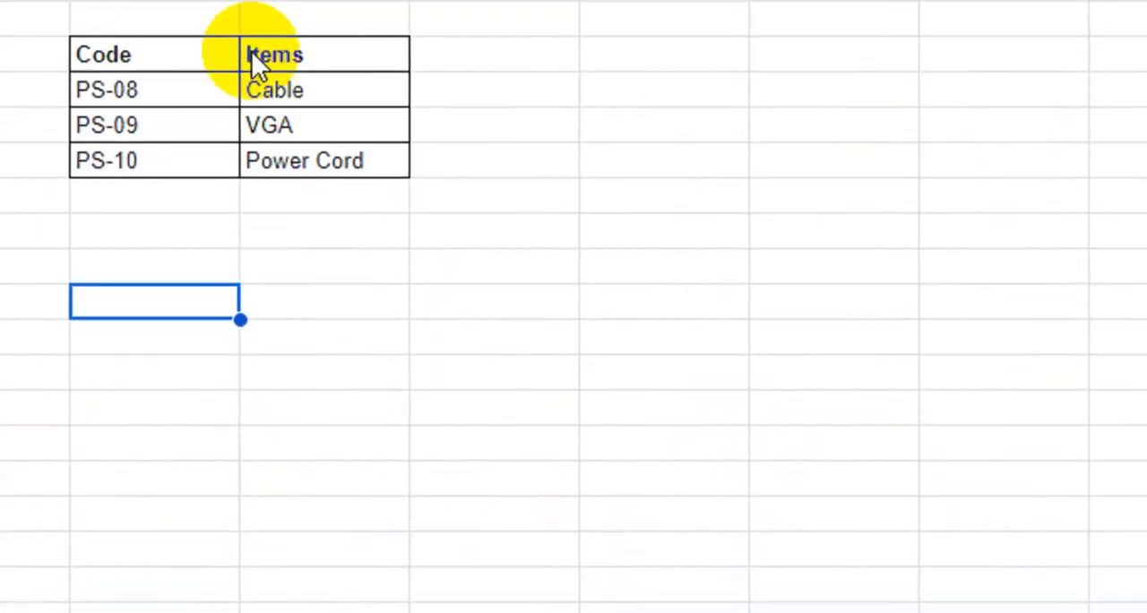
left_click(325, 156)
left_click_drag(325, 156, 472, 222)
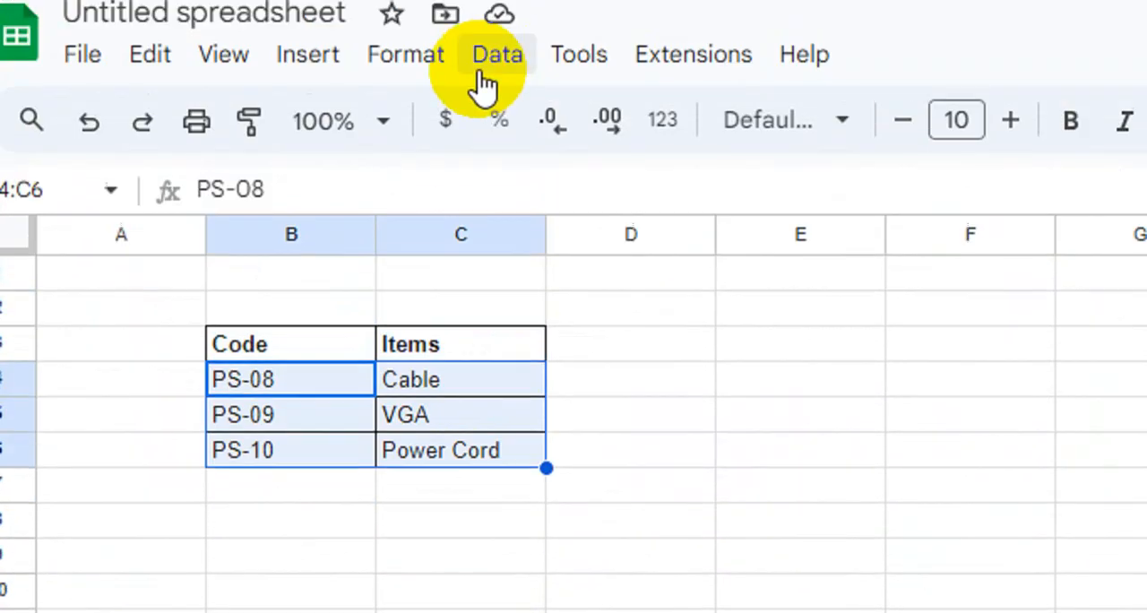
left_click(497, 116)
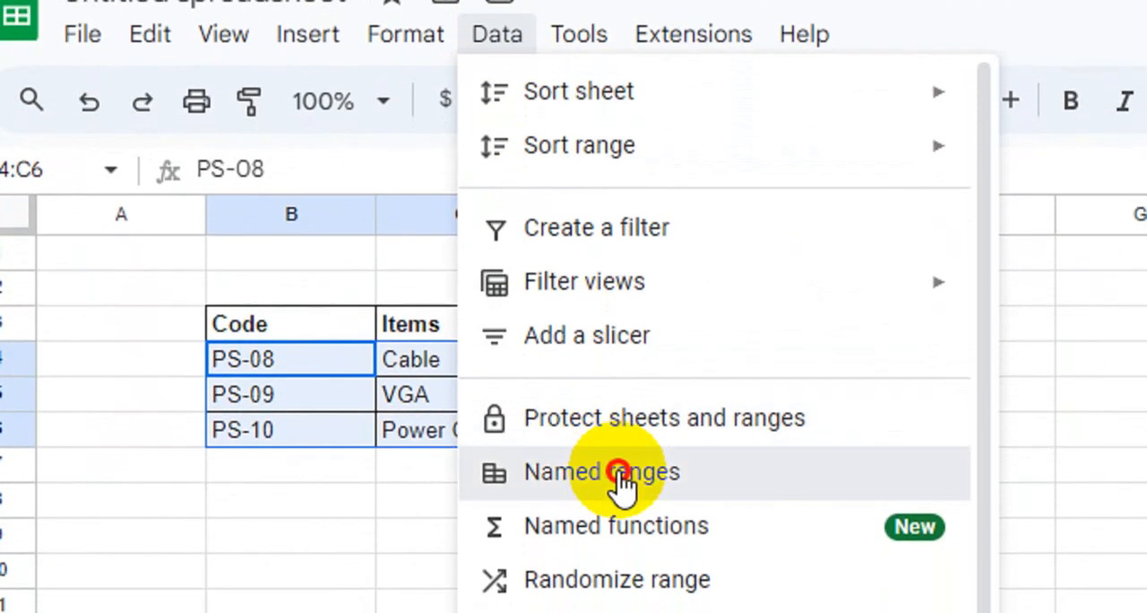
left_click(596, 554)
type("table3")
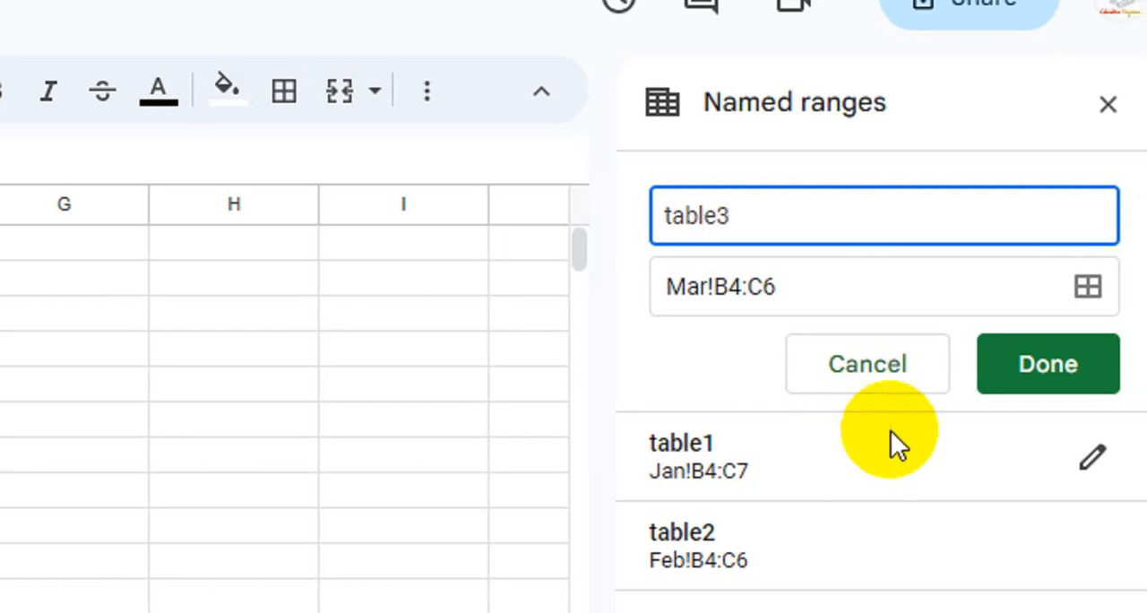
left_click(1017, 381)
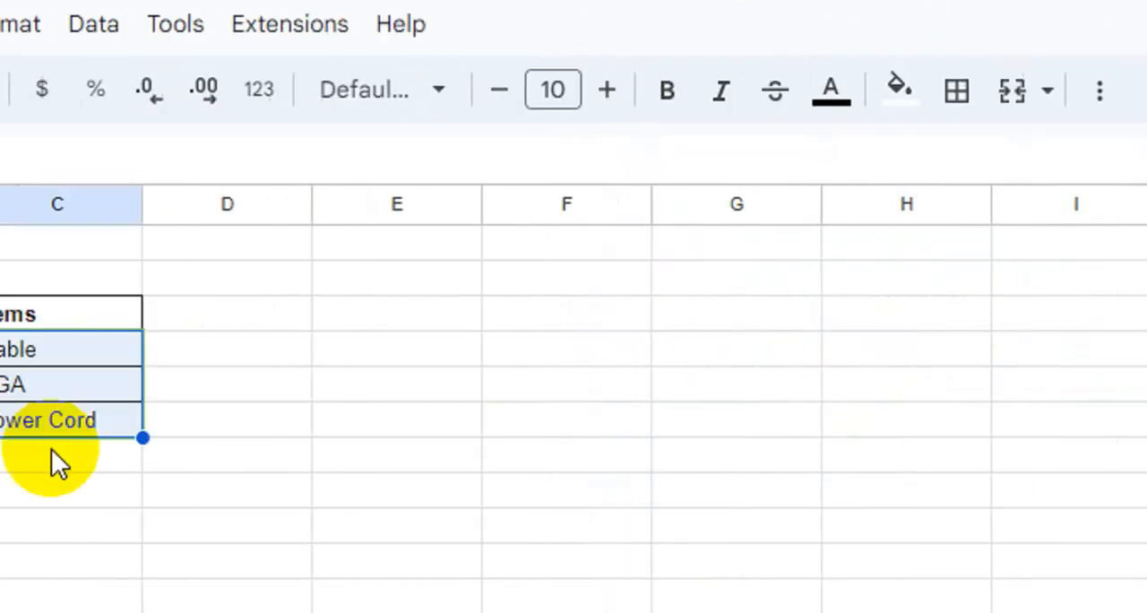
left_click(0, 564)
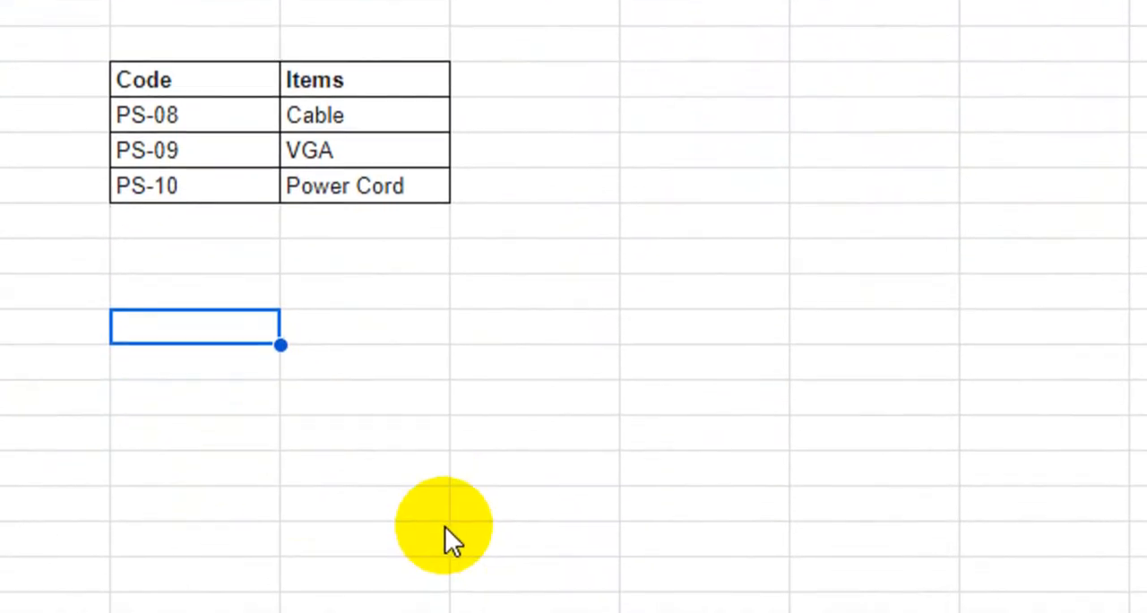
- Clear the old stacked results below the Code and Items headers on the Data sheet
left_click(640, 574)
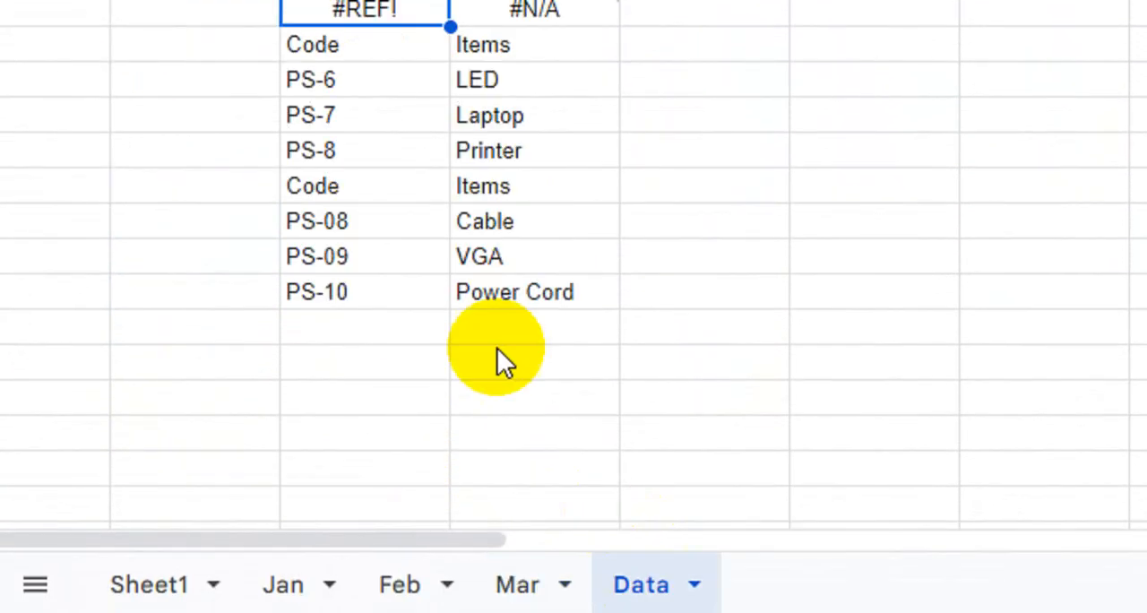
left_click_drag(353, 11, 545, 277)
left_click_drag(545, 399, 547, 399)
key("Delete")
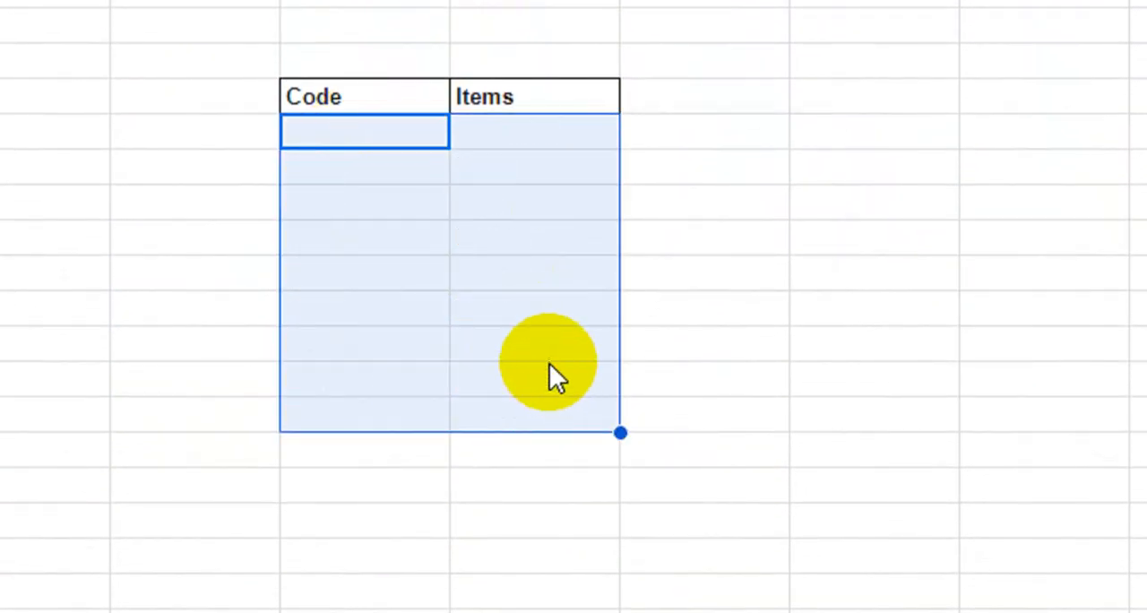
left_click(504, 300)
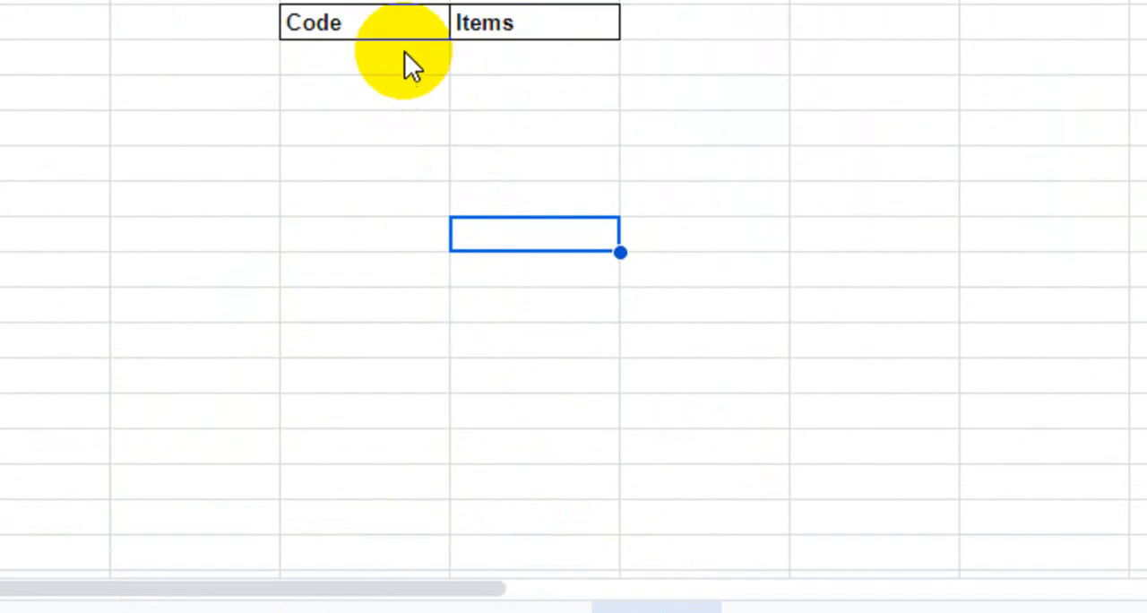
left_click_drag(357, 133, 538, 133)
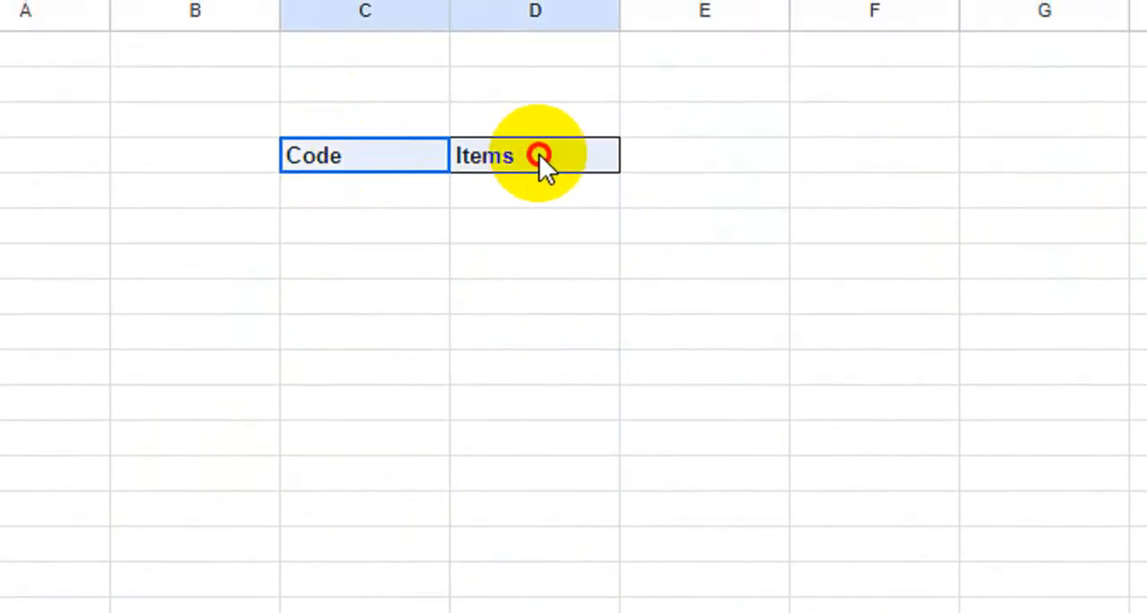
left_click(469, 262)
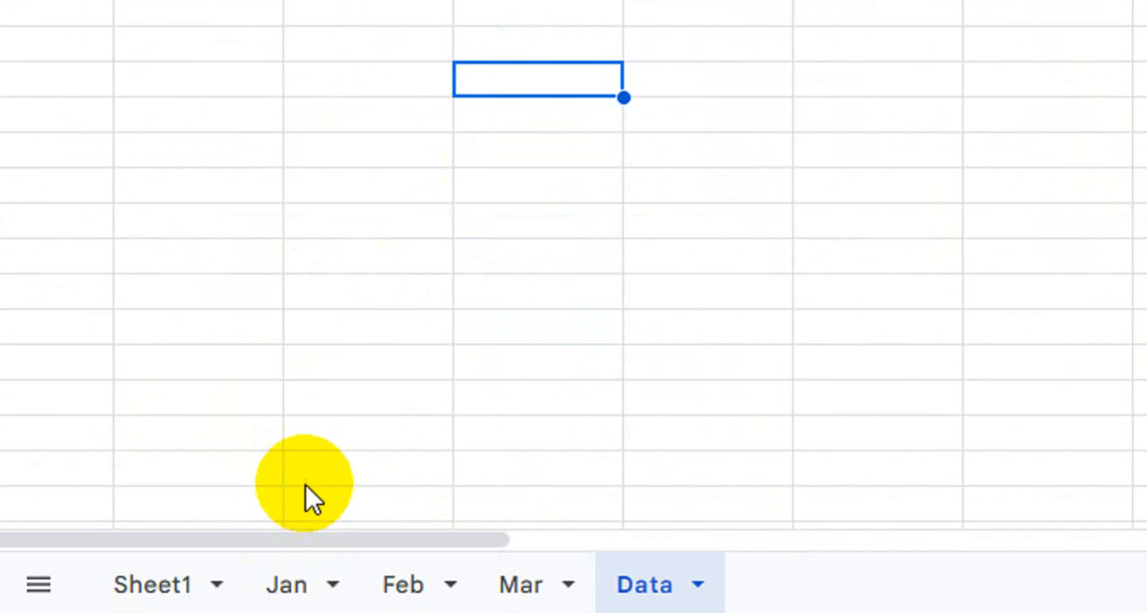
- Enter the formula =VSTACK(table1,table2,table3) in the first cell below the Code header on the Data sheet
left_click(413, 163)
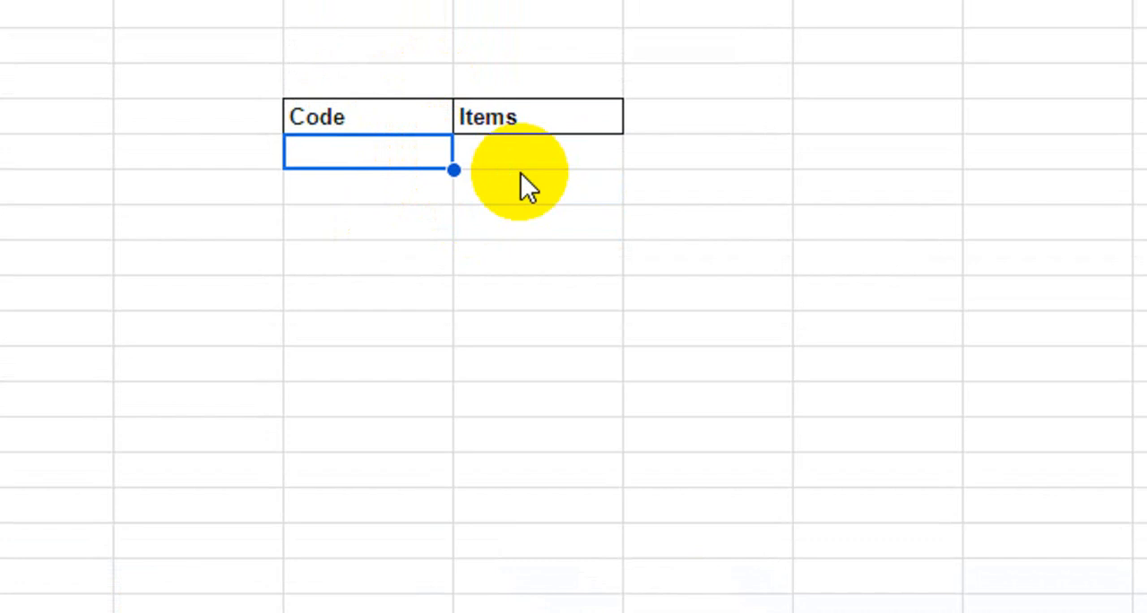
type("=vs")
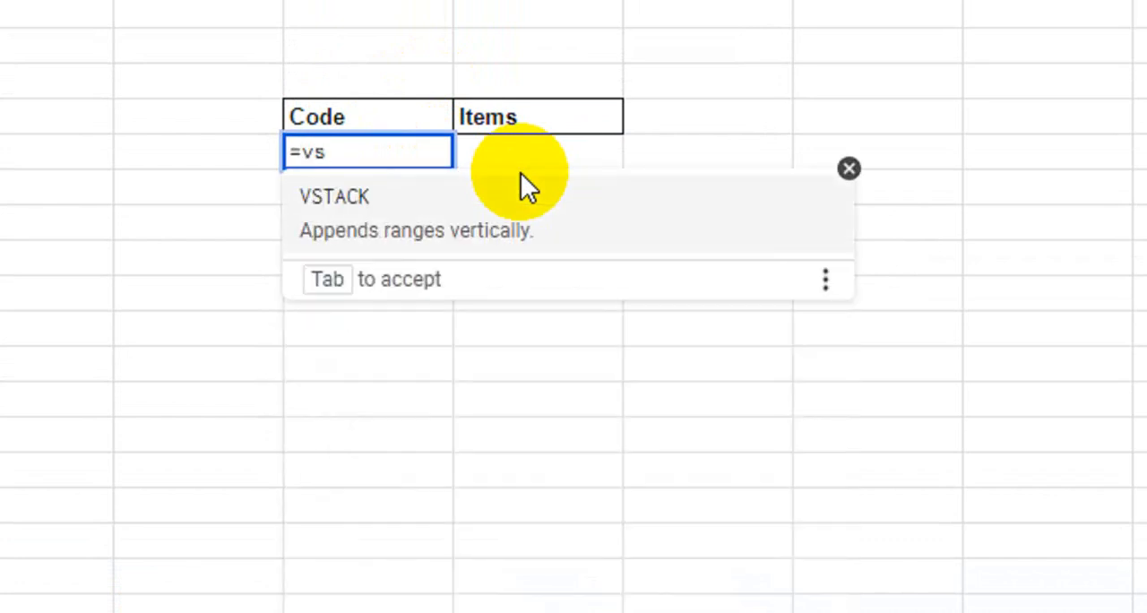
key("Tab")
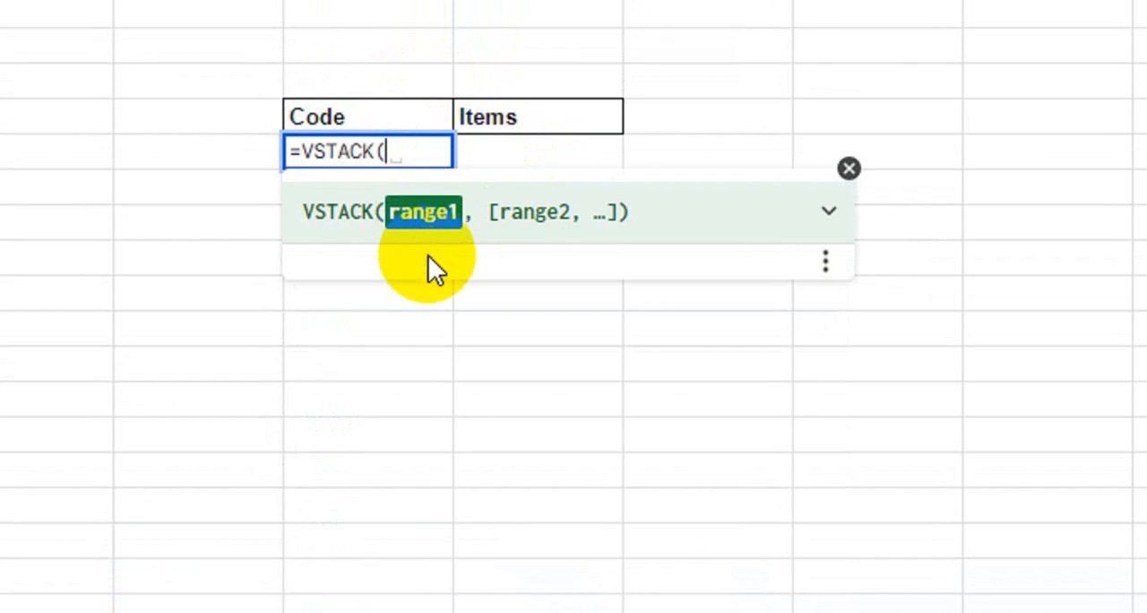
type("tab")
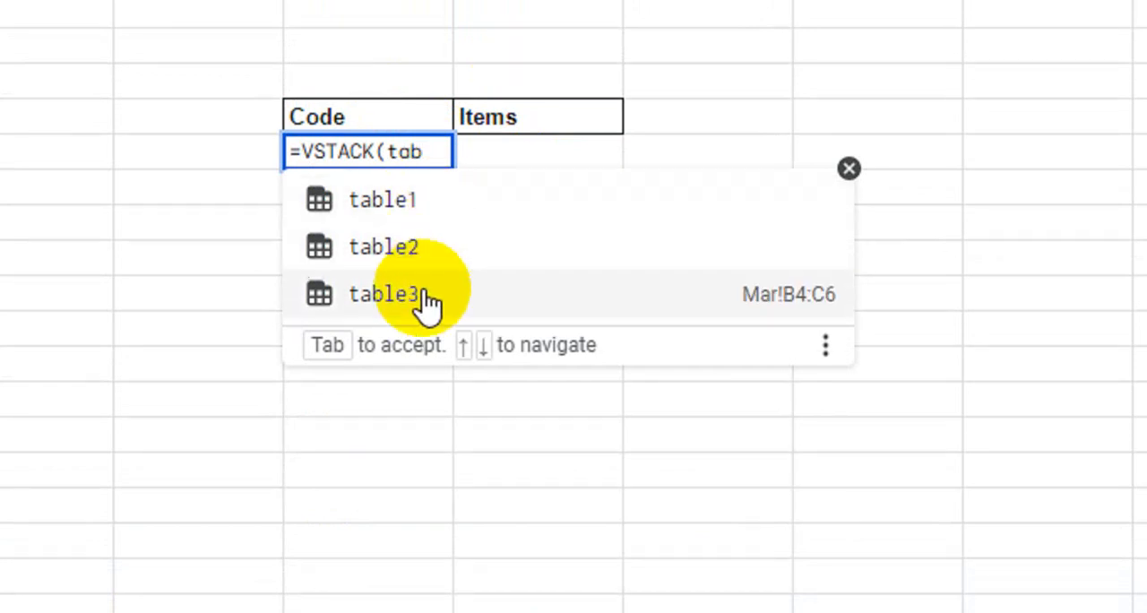
left_click(439, 200)
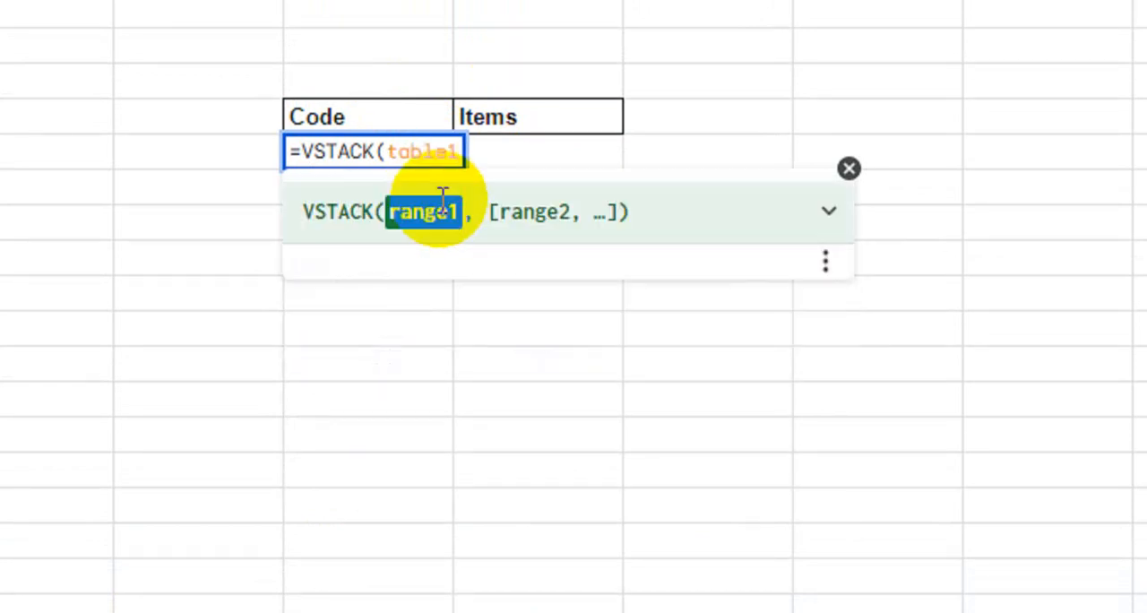
type(",tab")
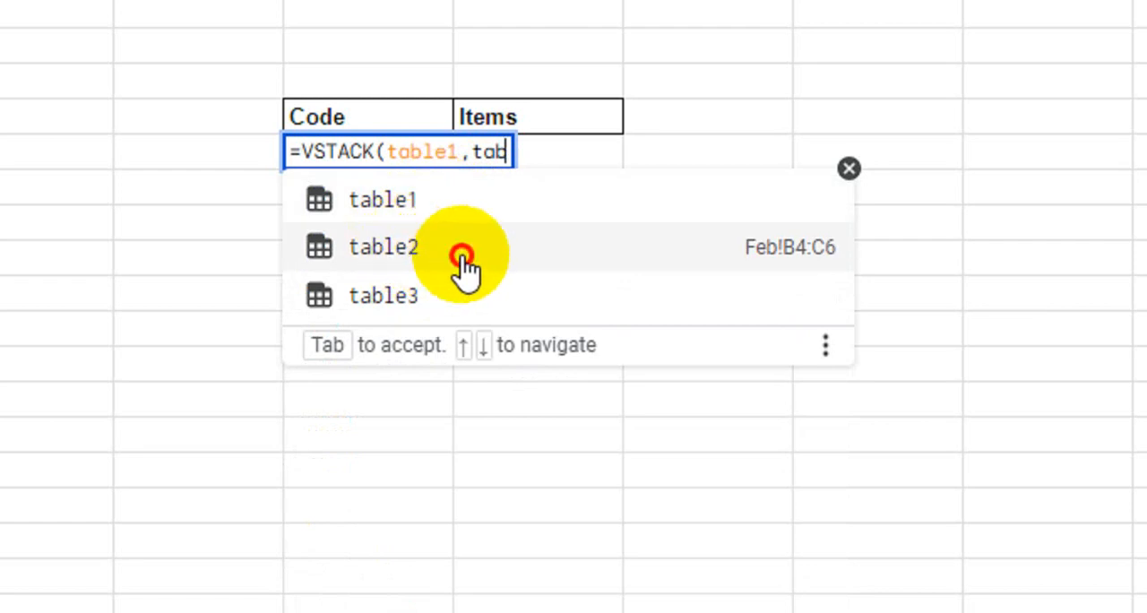
left_click(461, 258)
type(",")
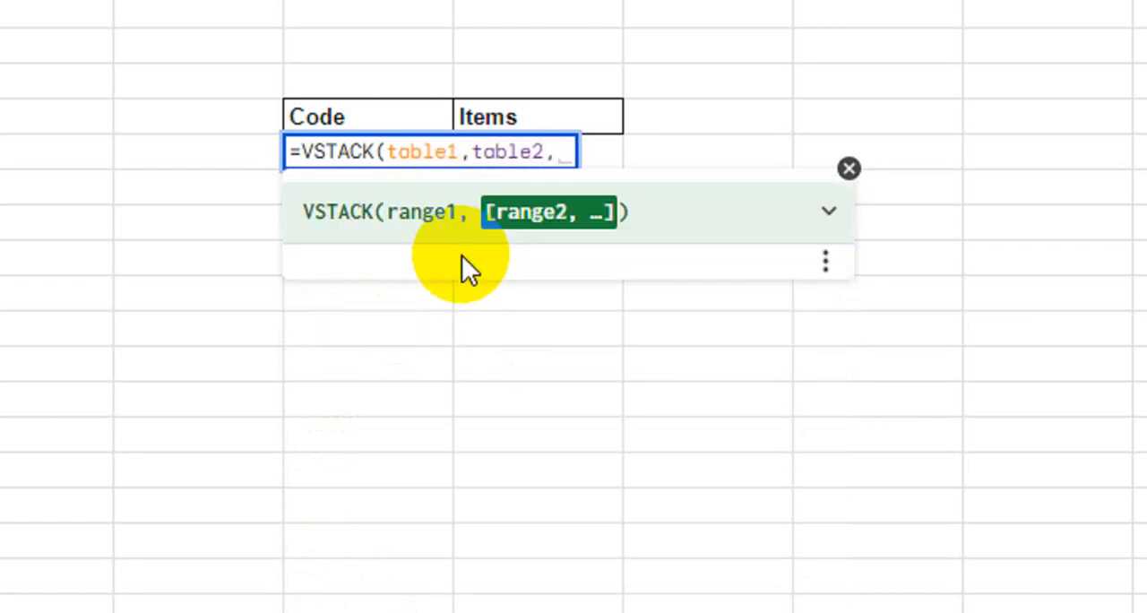
type("tab")
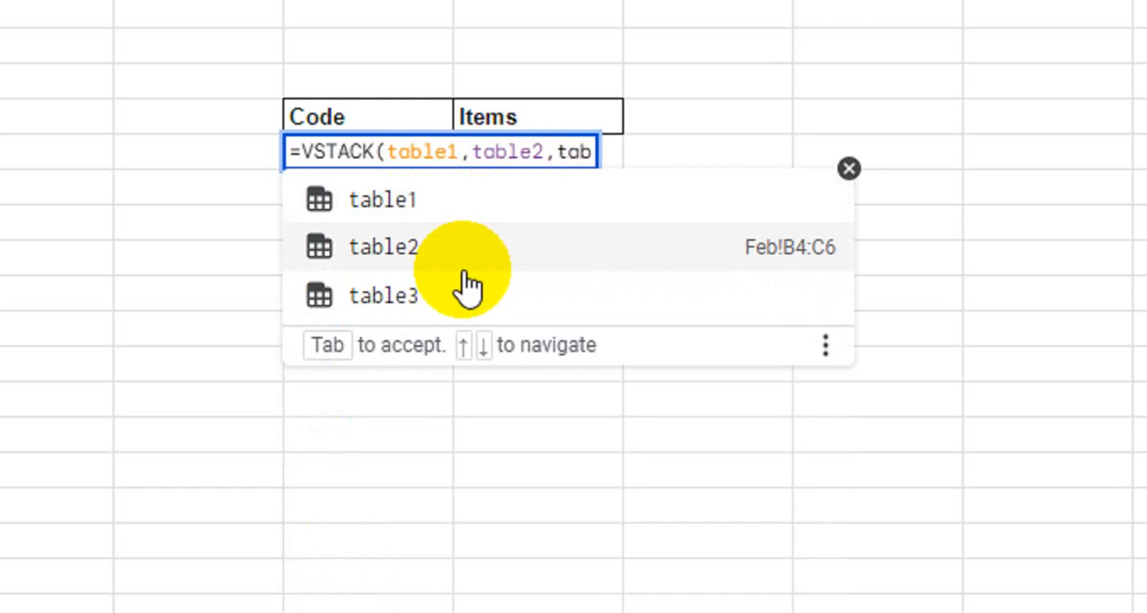
left_click(466, 301)
type(")")
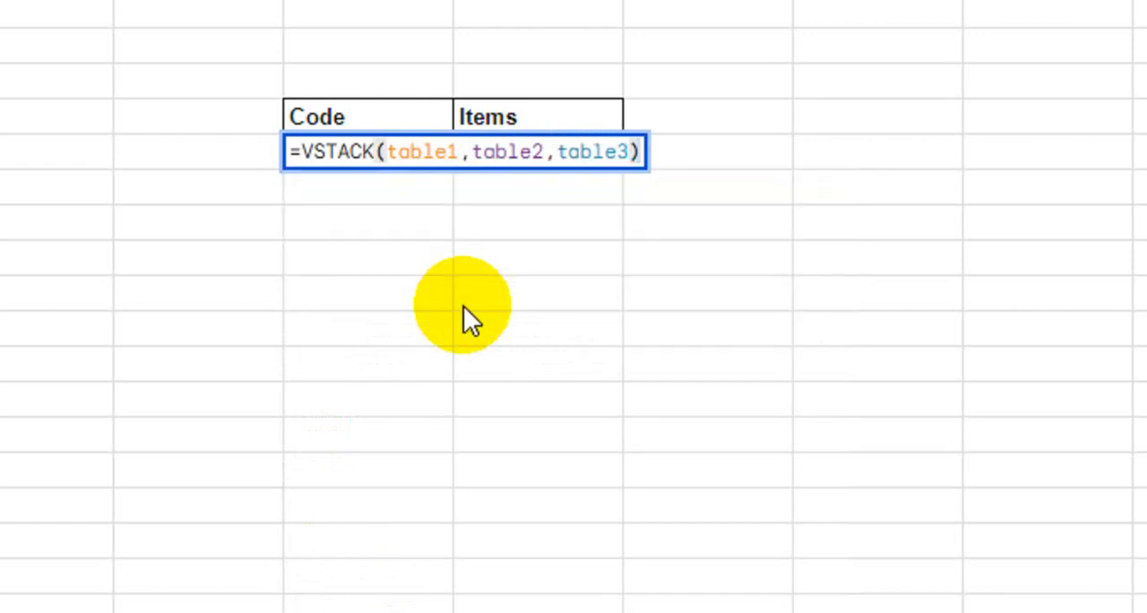
key("Return")
- Review the stacked rows below the Code and Items headers, checking the block from each of the three named ranges
left_click(720, 285)
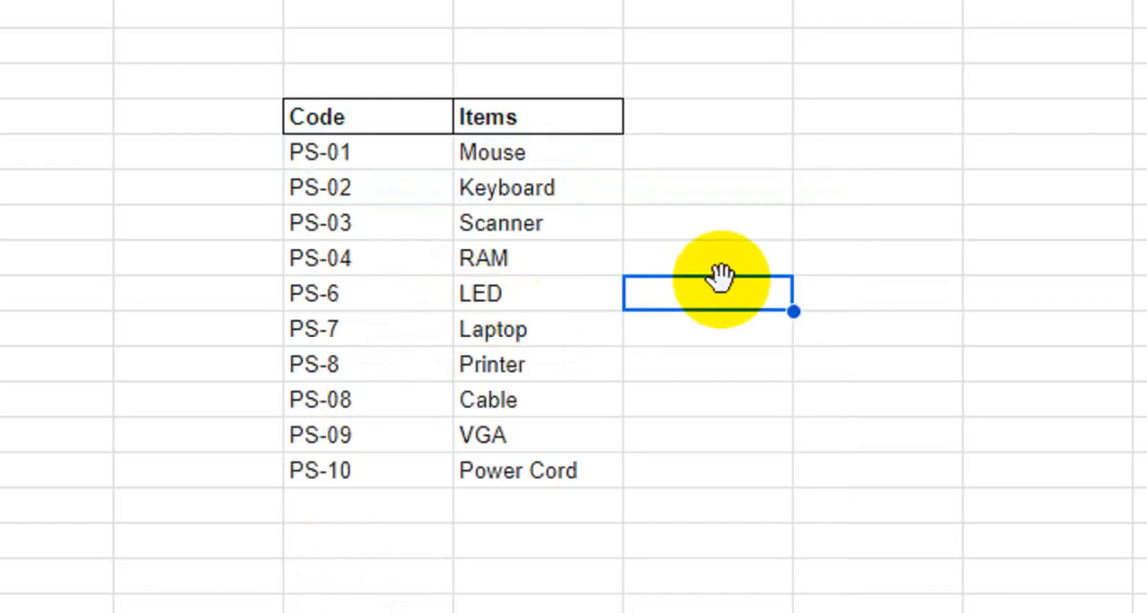
left_click_drag(332, 156, 547, 262)
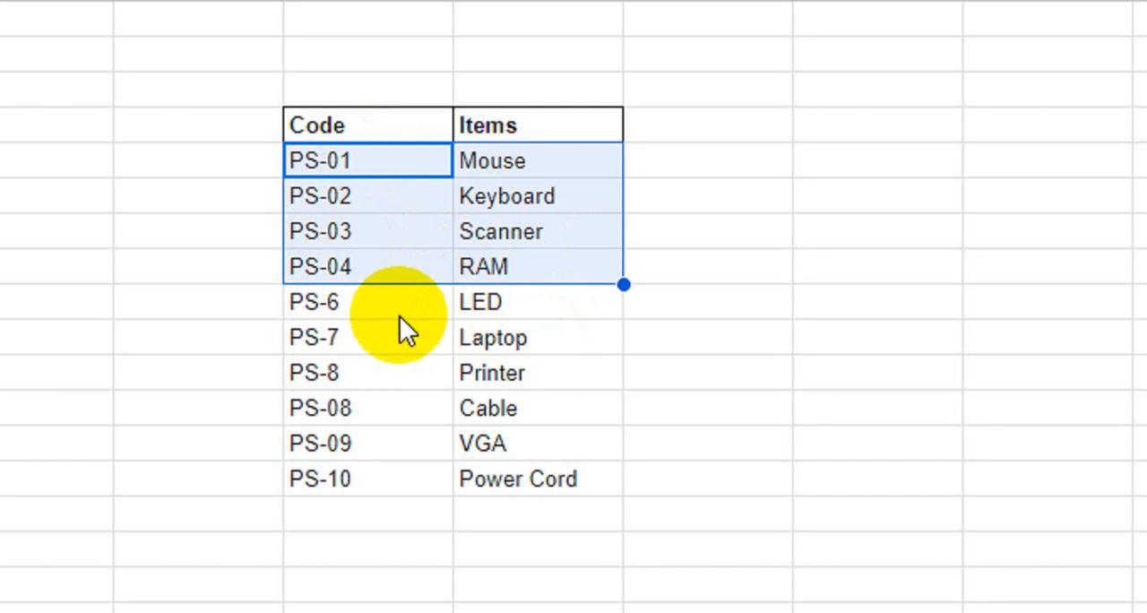
left_click_drag(350, 306, 532, 377)
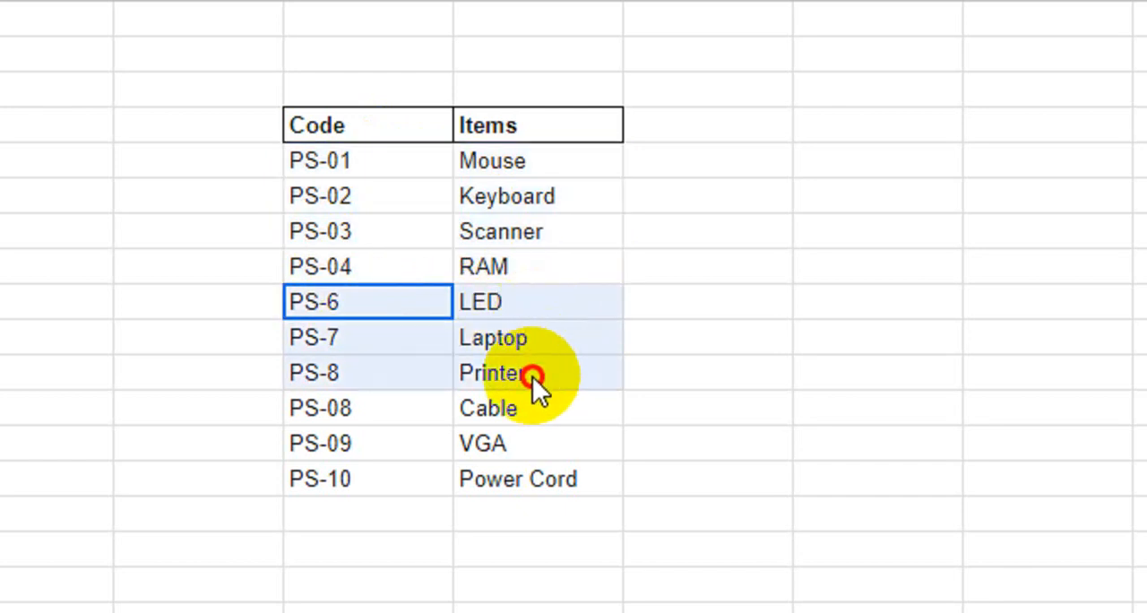
left_click_drag(359, 407, 519, 493)
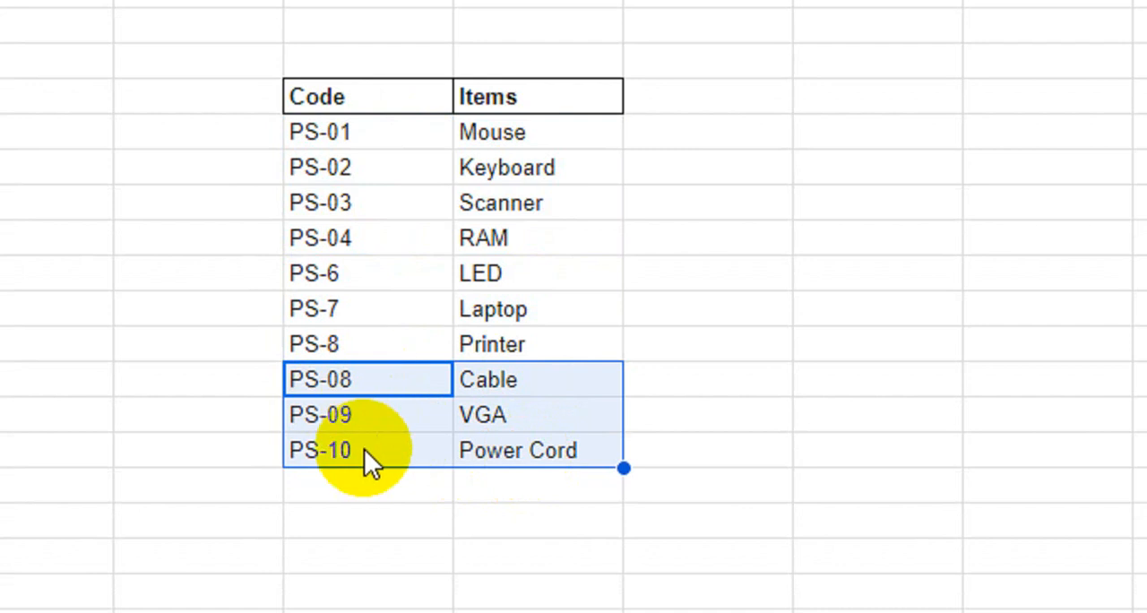
left_click(744, 377)
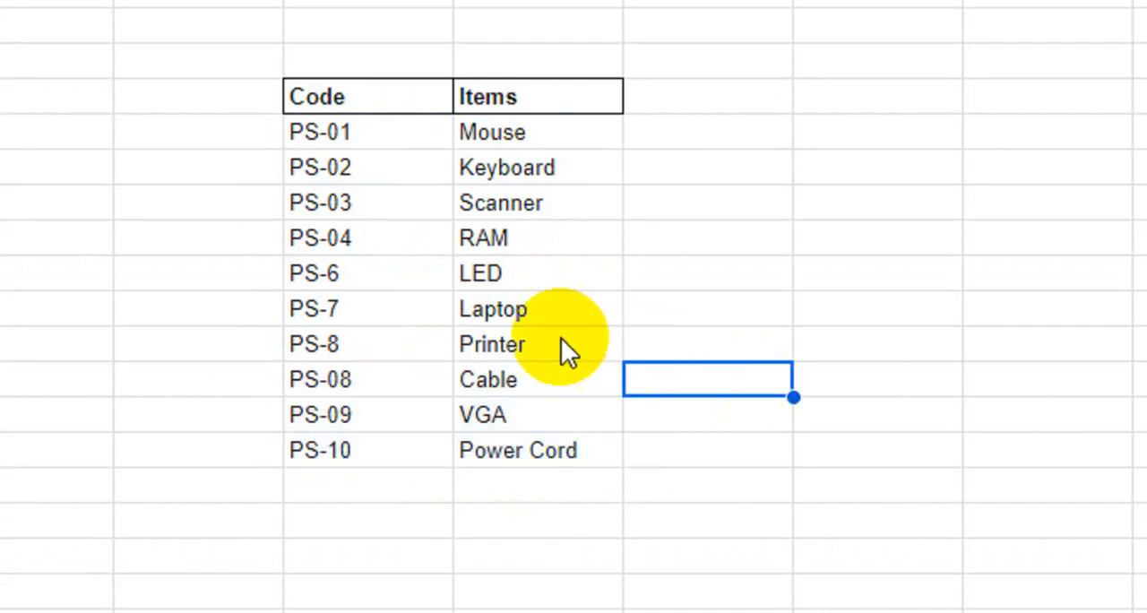